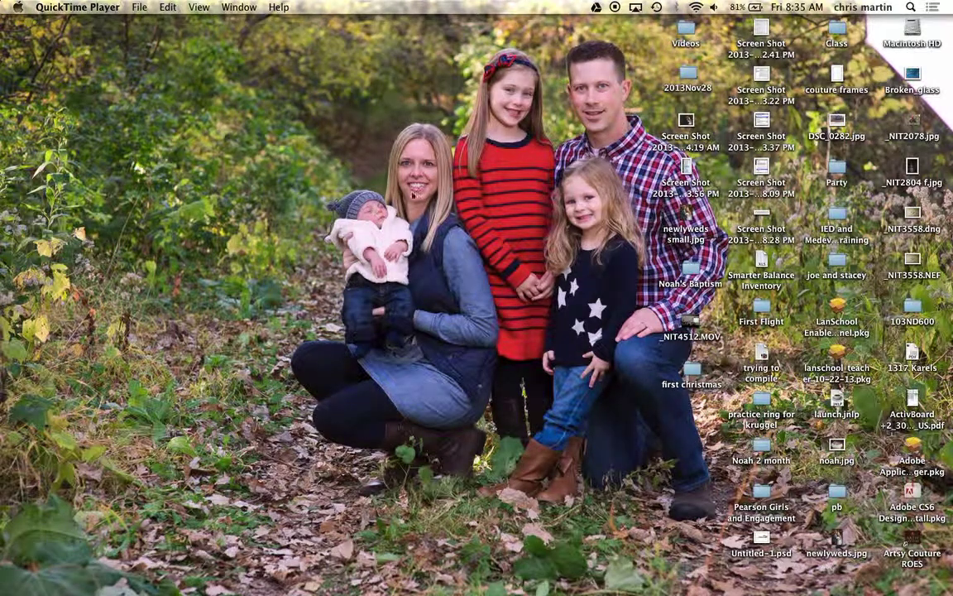
- Bring Photoshop CS6 forward from the Dock, showing the _NIT3488.dng gauge photo
mouse_move(1, 405)
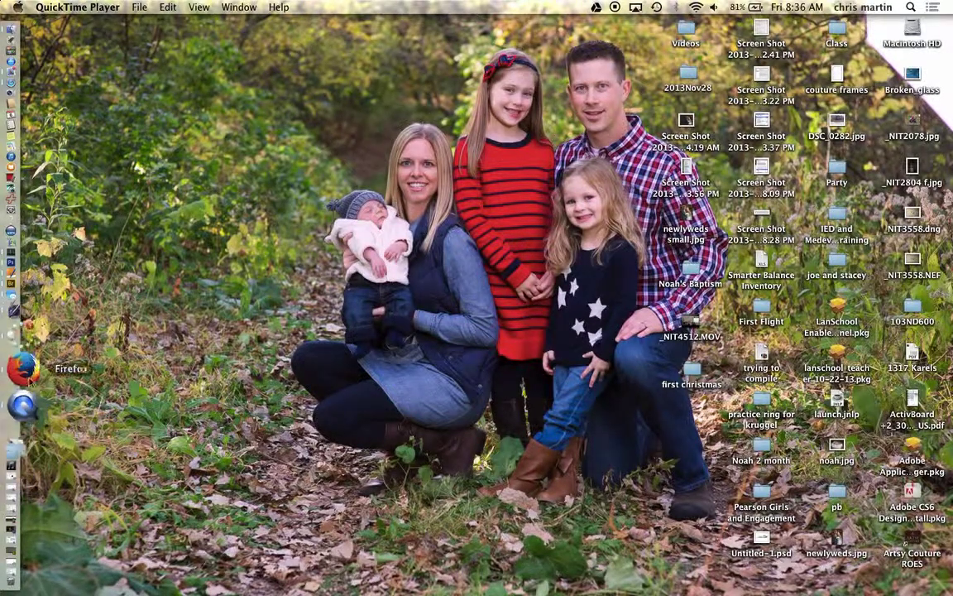
click(25, 312)
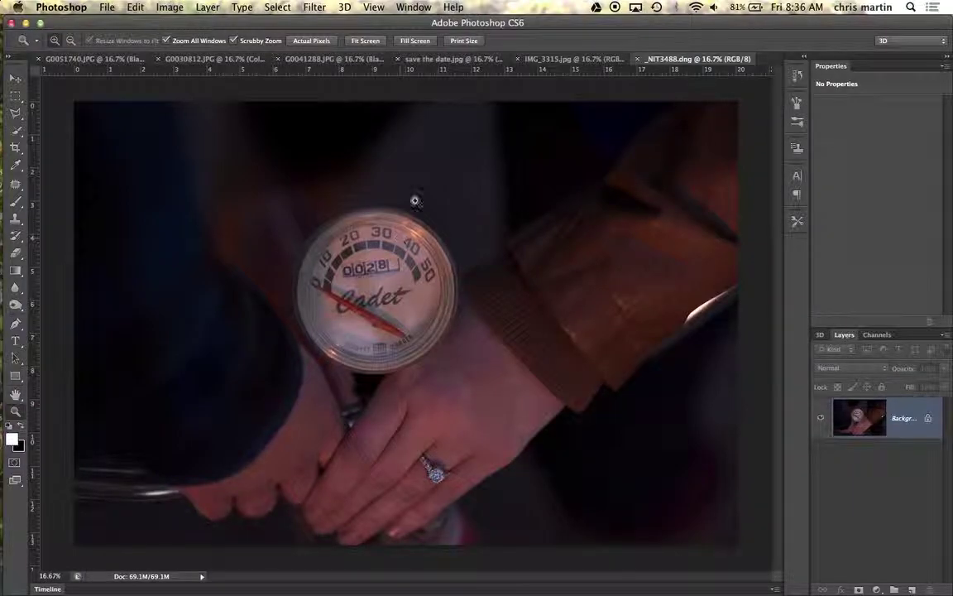
click(219, 59)
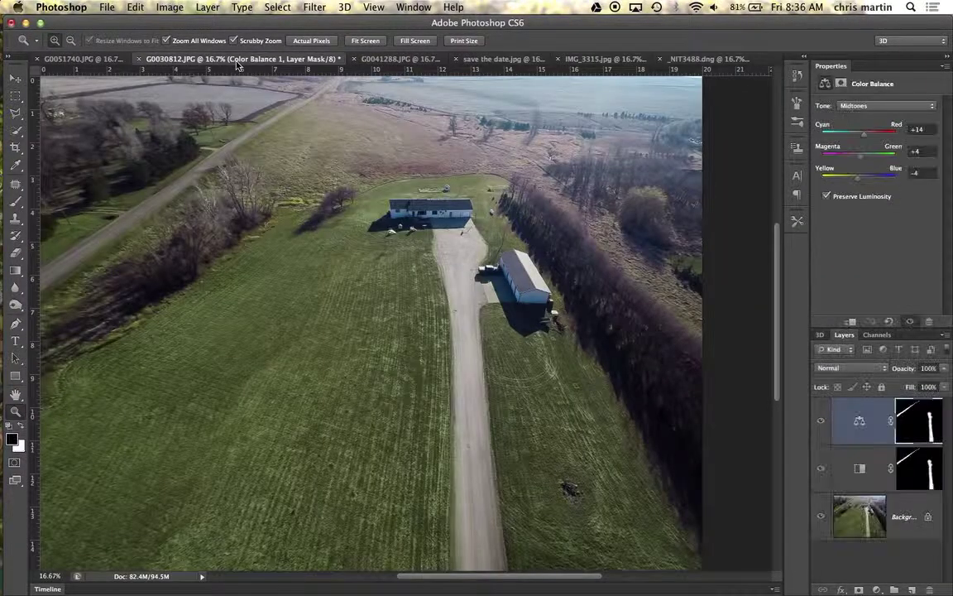
click(372, 59)
click(504, 60)
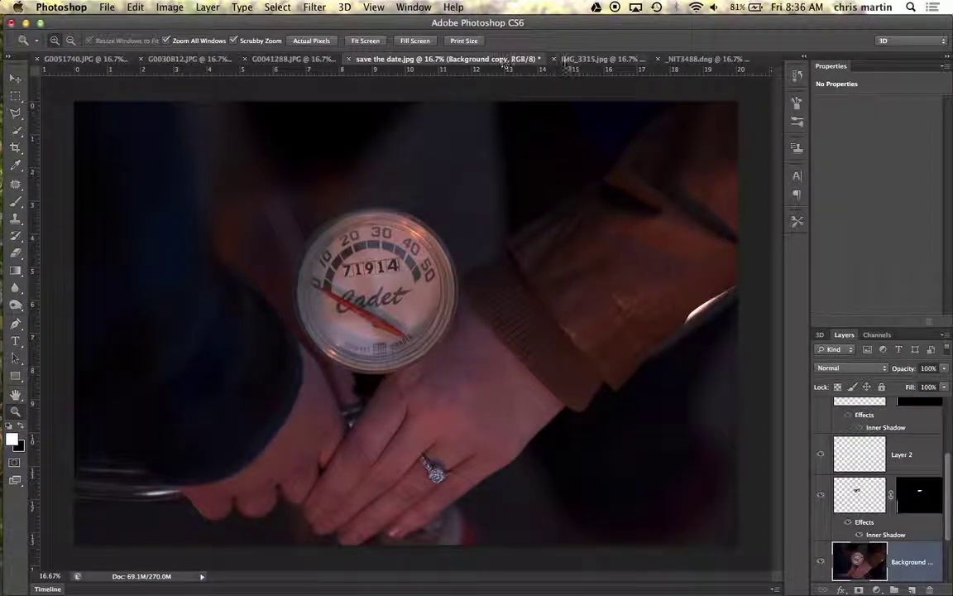
click(581, 59)
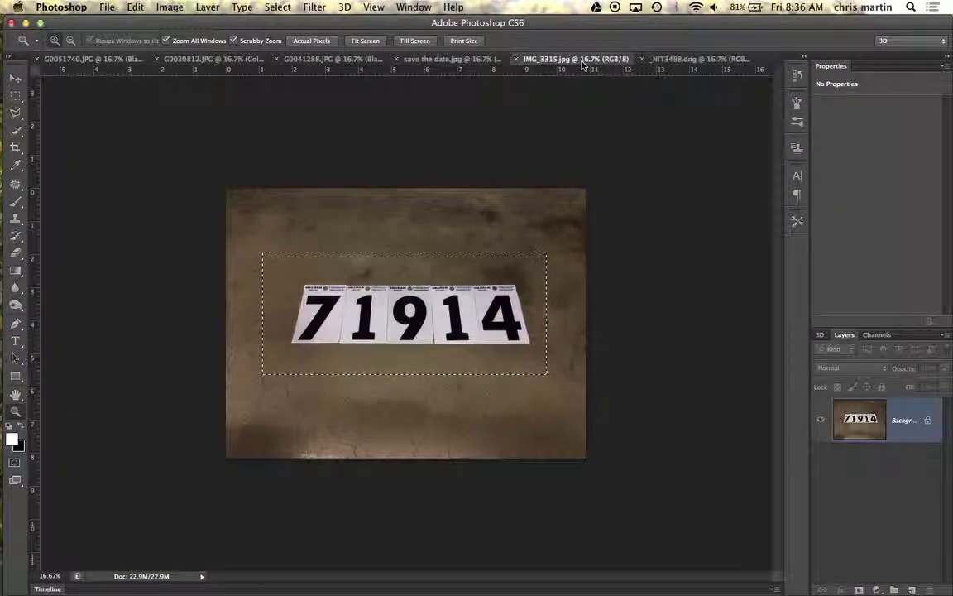
click(691, 59)
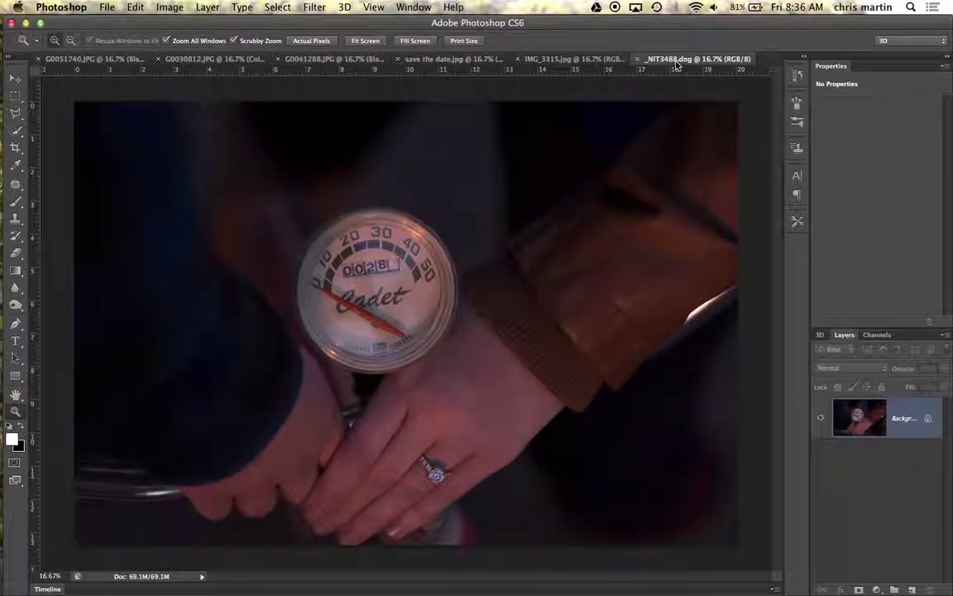
click(99, 58)
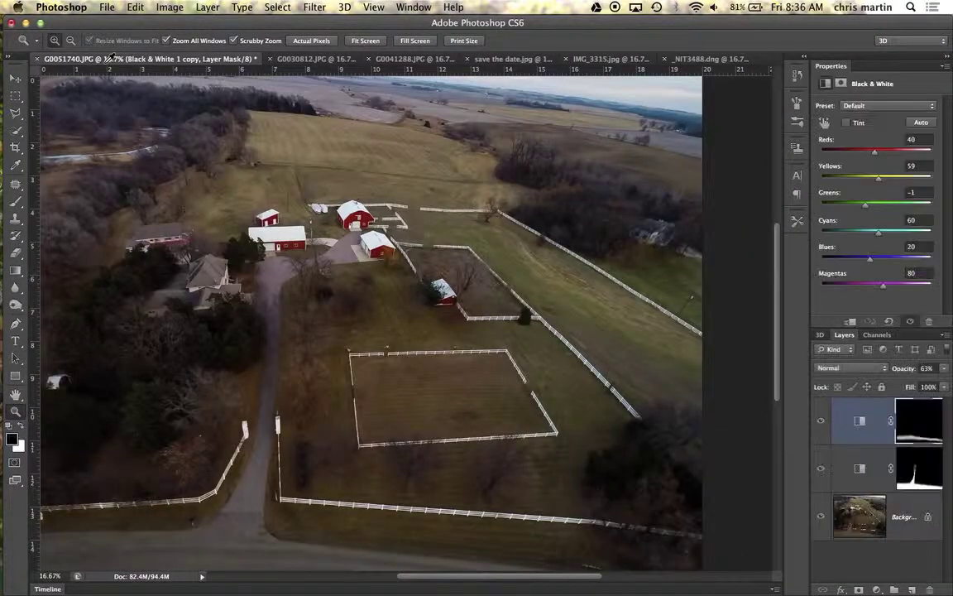
click(701, 60)
mouse_move(12, 374)
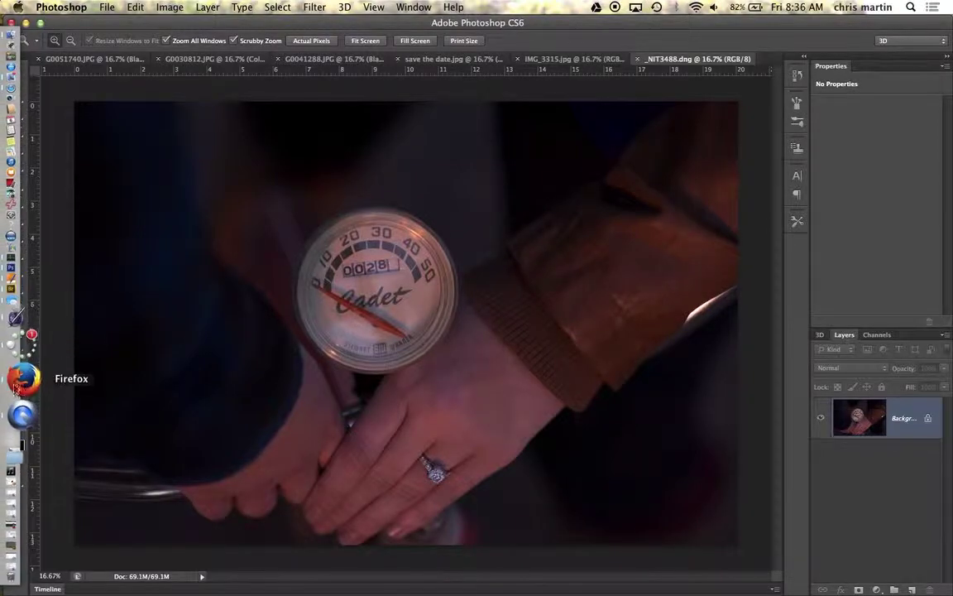
click(22, 343)
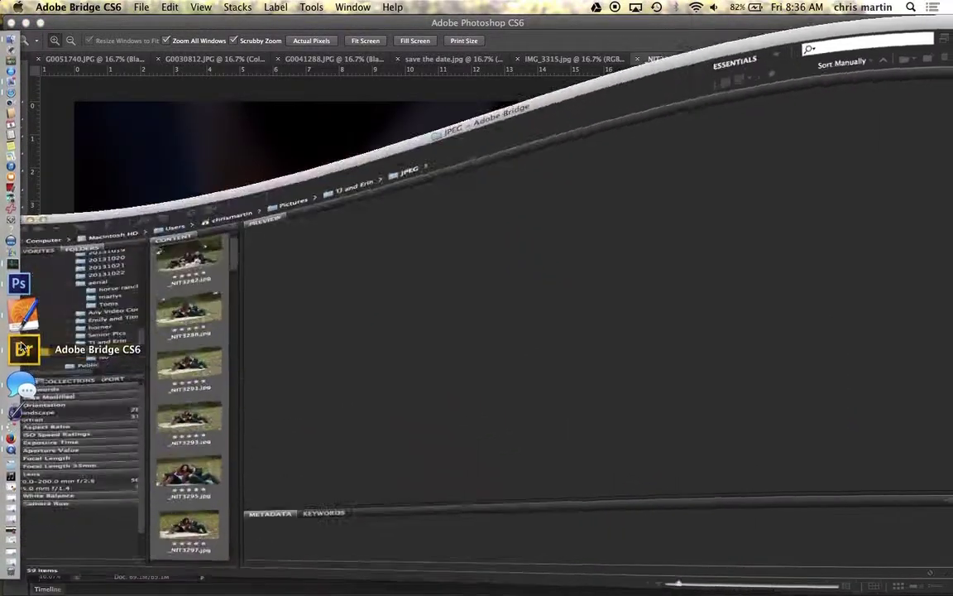
scroll(166, 323, down, 15)
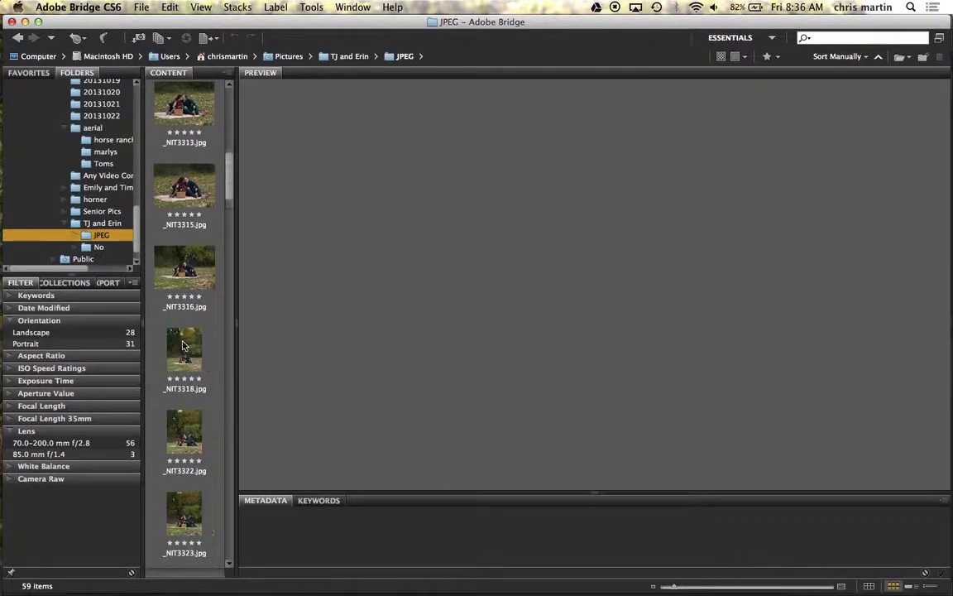
scroll(183, 344, down, 20)
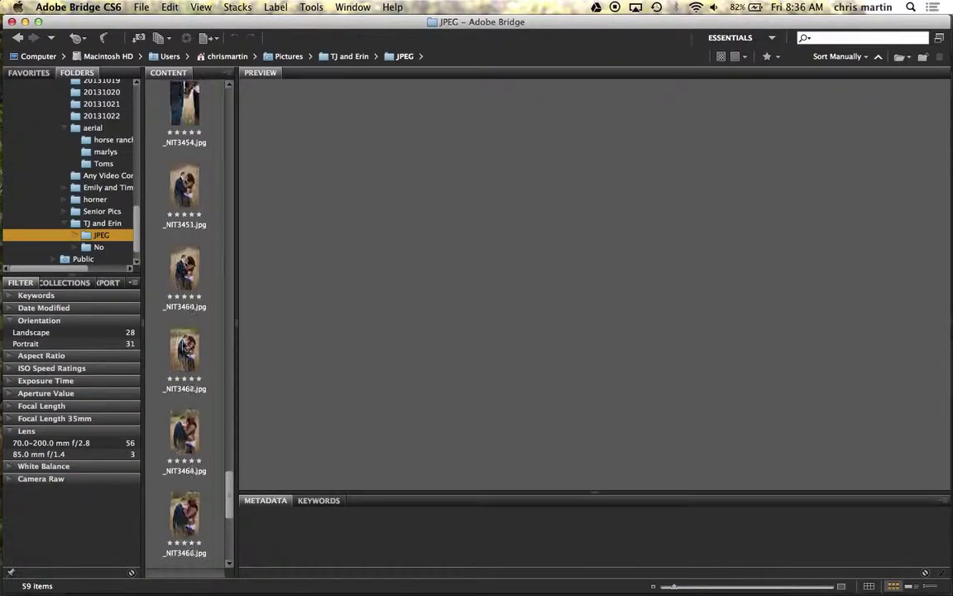
click(183, 345)
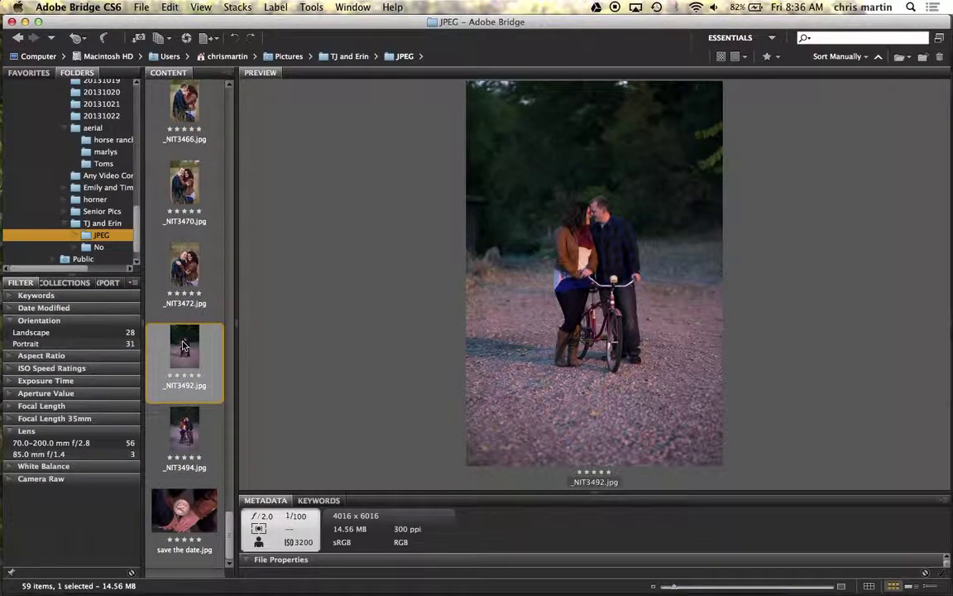
click(186, 436)
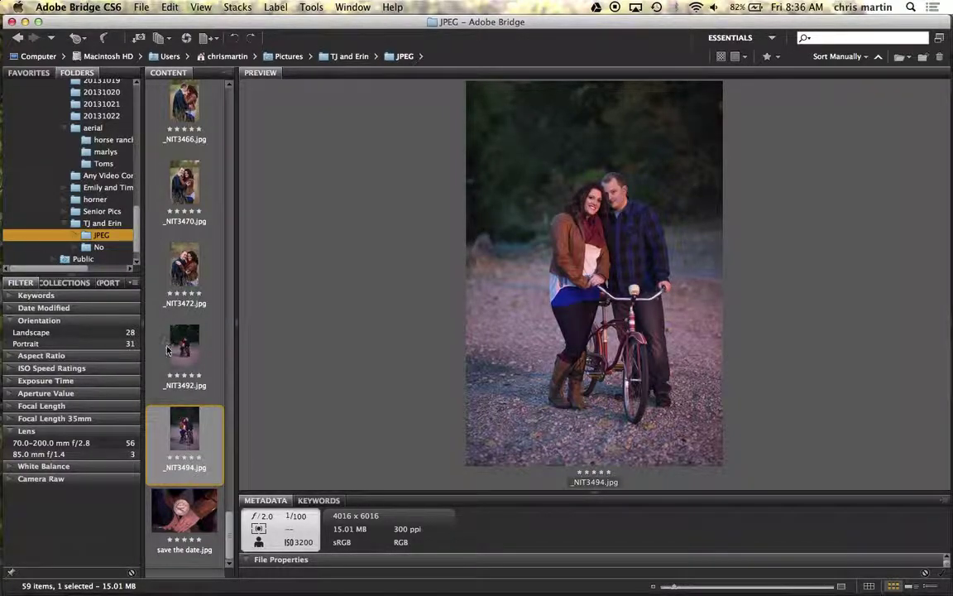
click(183, 511)
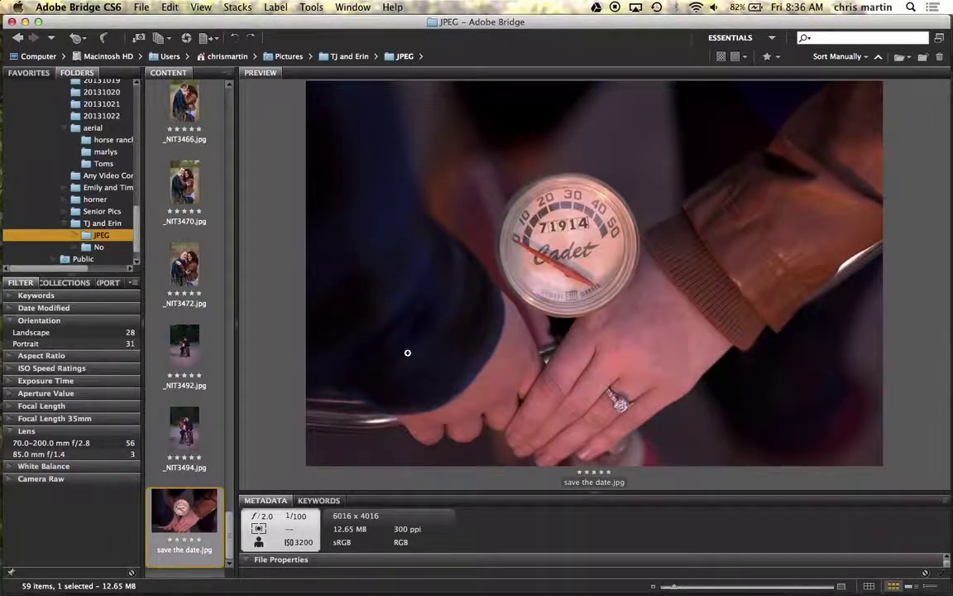
click(25, 22)
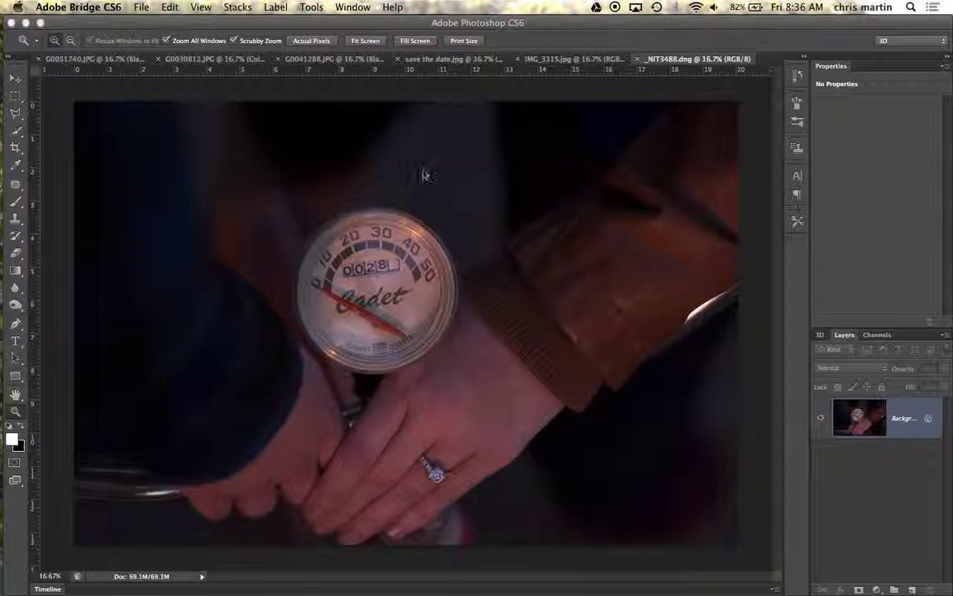
- Move past the IMG_3315.jpg and _NIT3488.dng tabs to the save the date.jpg document
click(562, 60)
click(561, 60)
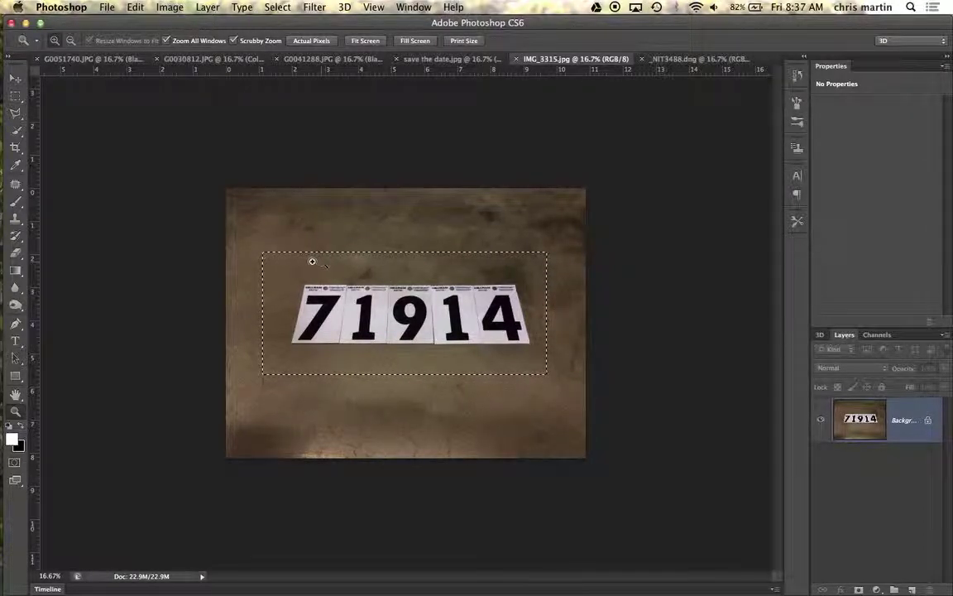
click(657, 59)
click(447, 59)
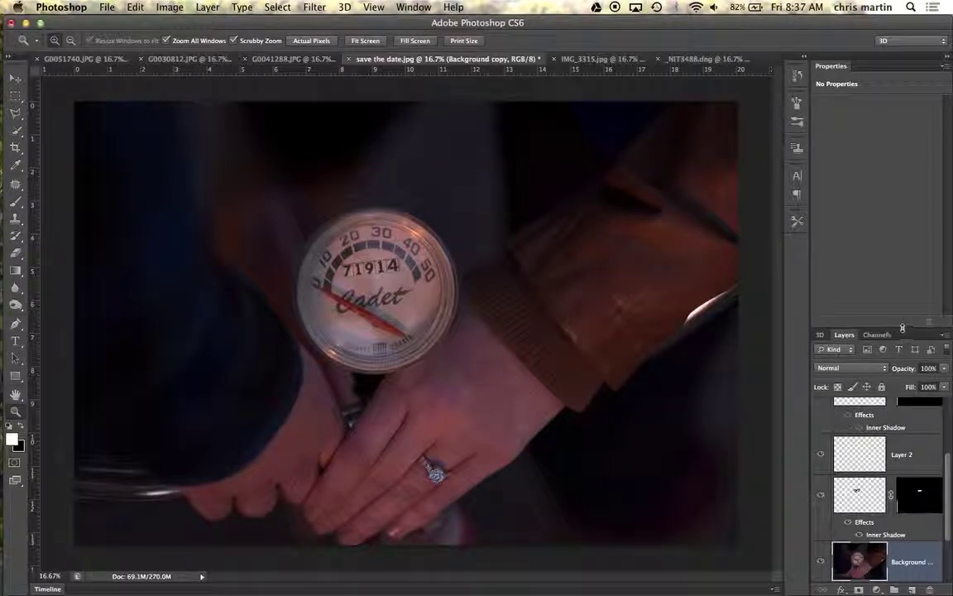
- Hide the digit, effect and copy layers, leaving Layer 3's original 0028 counter visible
drag(844, 324, 896, 199)
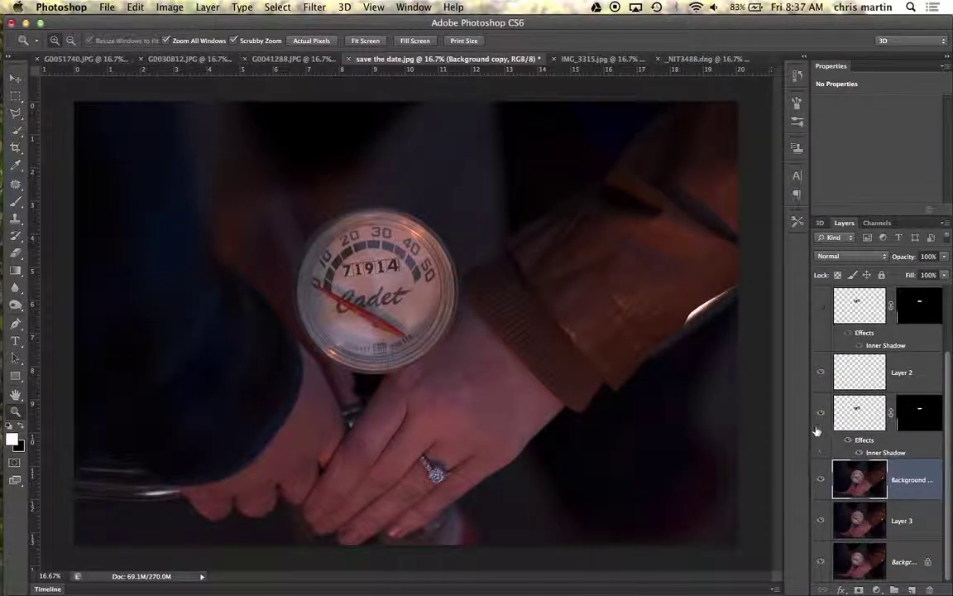
drag(819, 377, 821, 523)
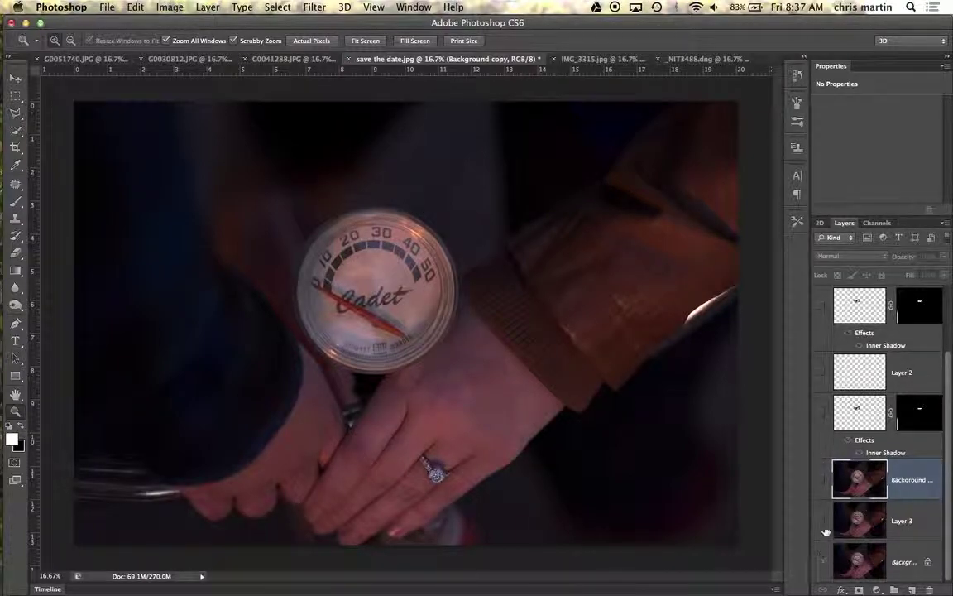
click(821, 521)
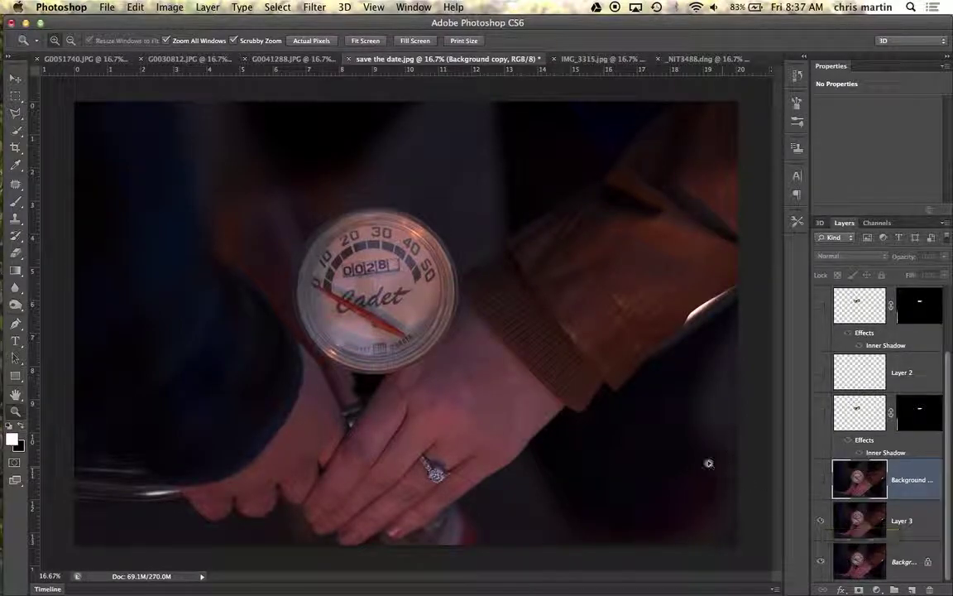
- Zoom in on the odometer counter, pick the Patch tool, and hide Layer 3
click(377, 273)
click(395, 303)
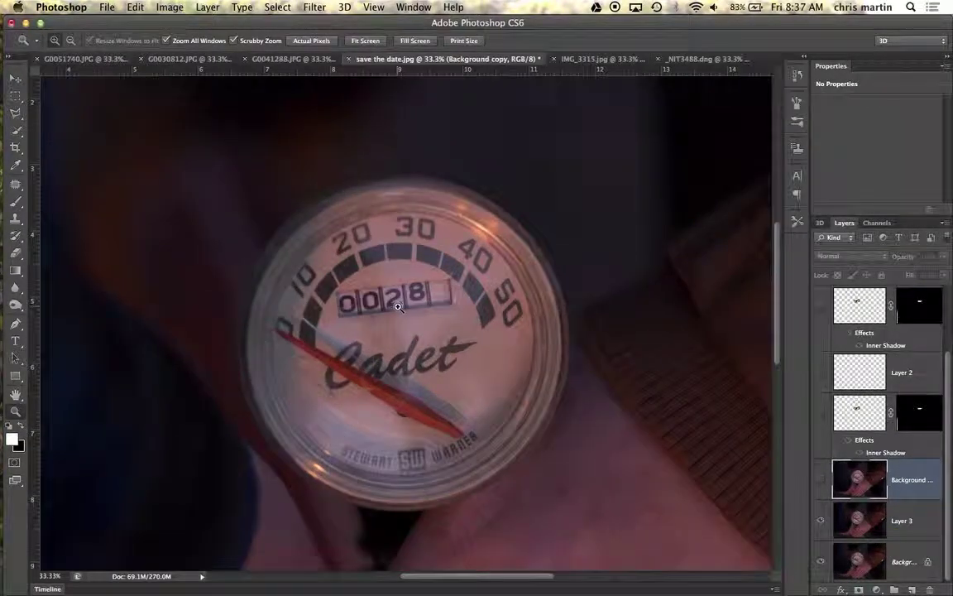
click(389, 289)
click(418, 284)
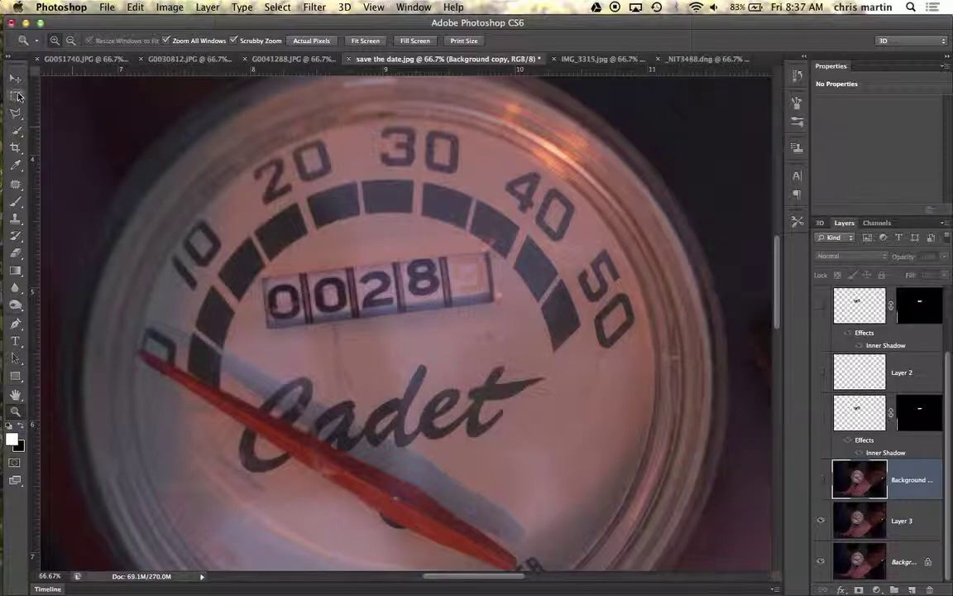
click(16, 183)
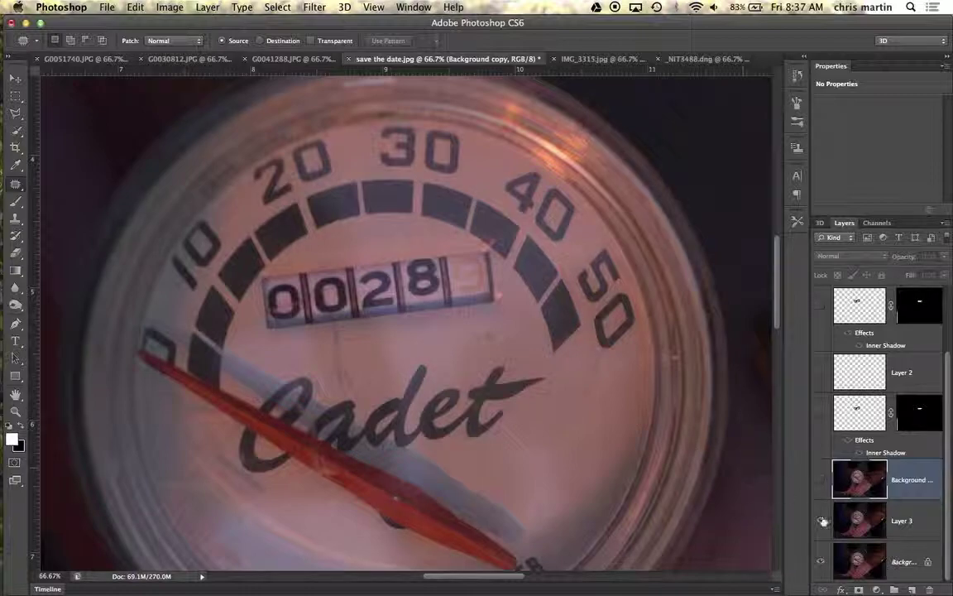
click(822, 527)
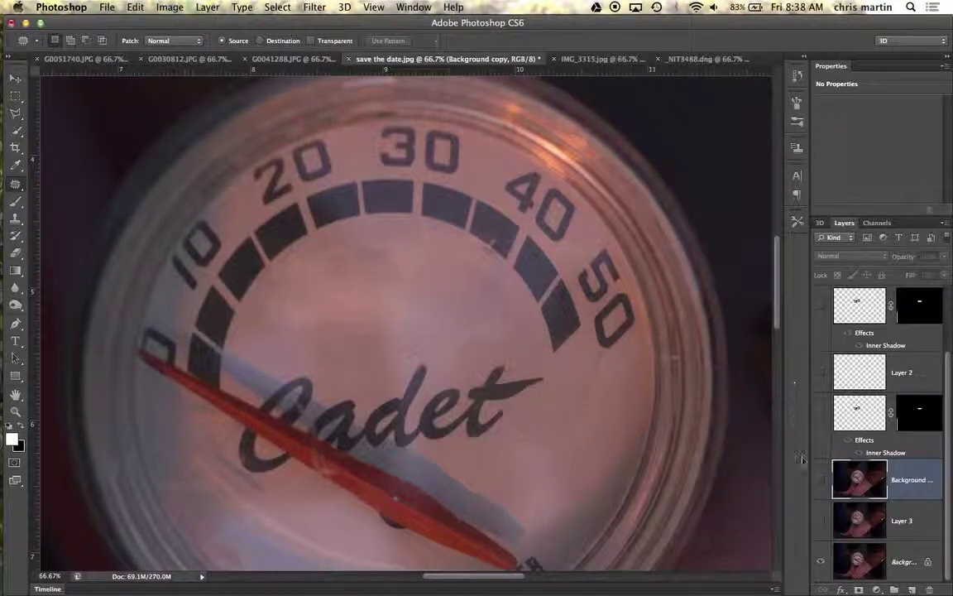
- Compare Layer 3's 0028 counter with both 71914 odometer layers, leaving the top version visible
click(820, 520)
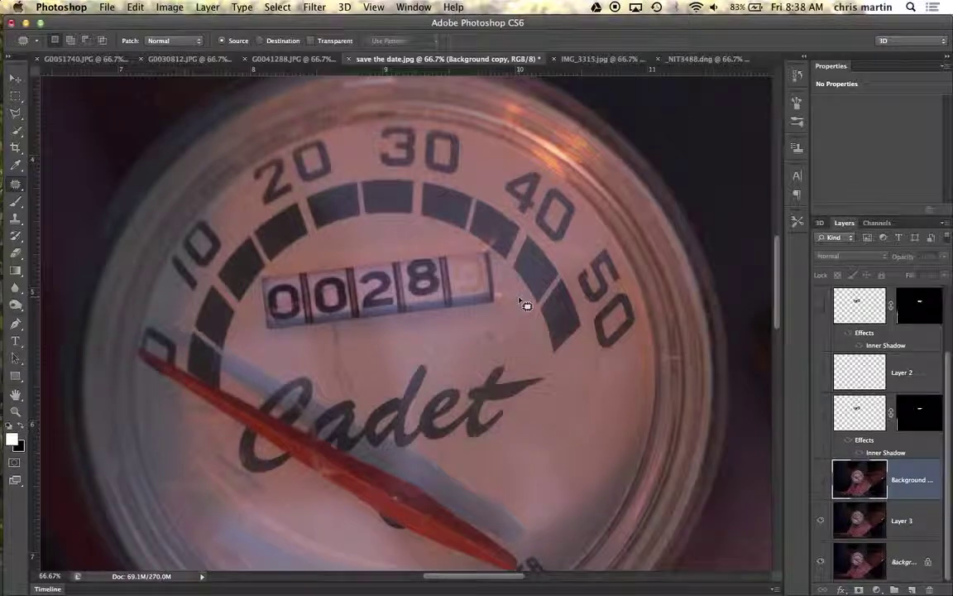
click(821, 521)
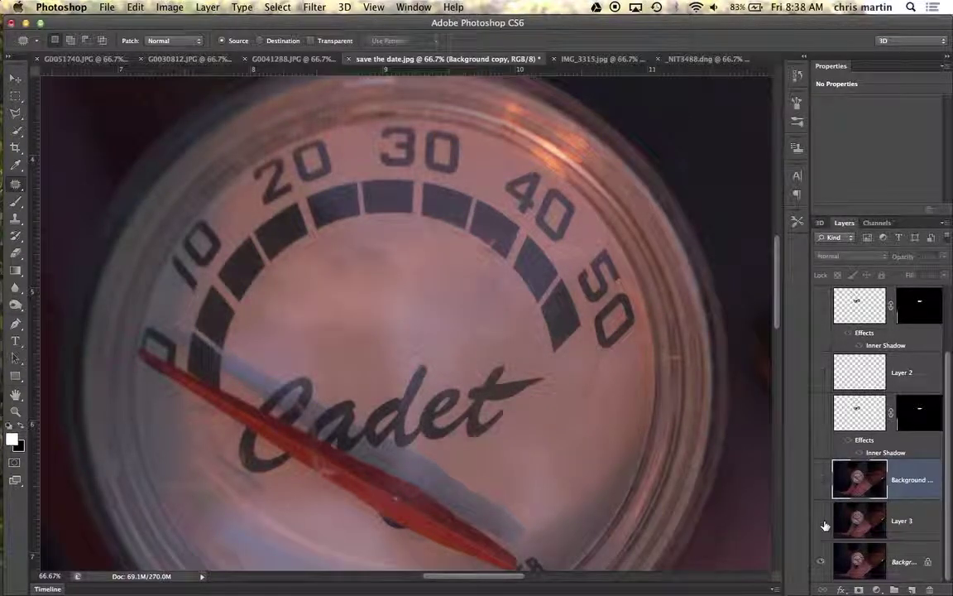
click(821, 415)
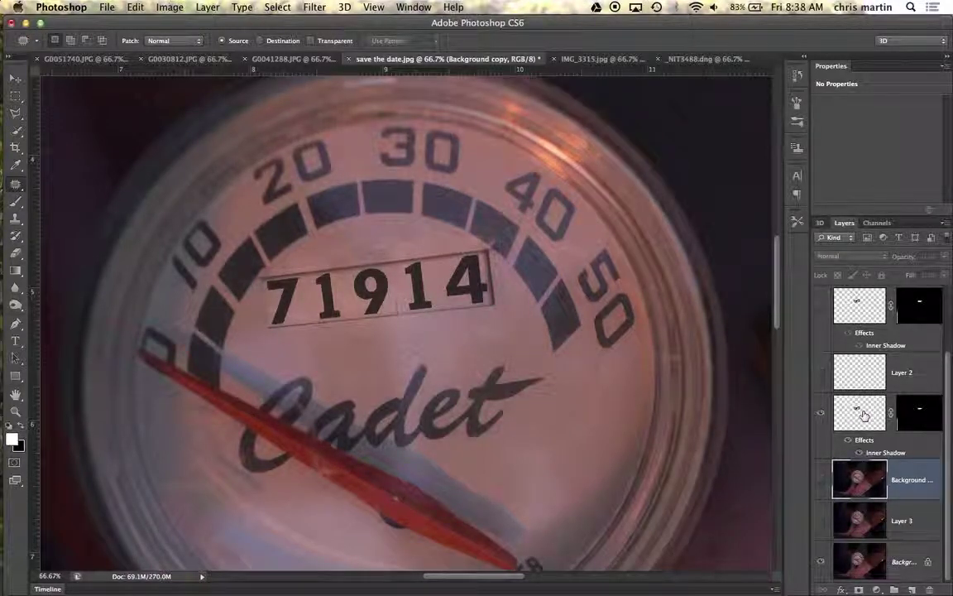
click(822, 413)
click(822, 308)
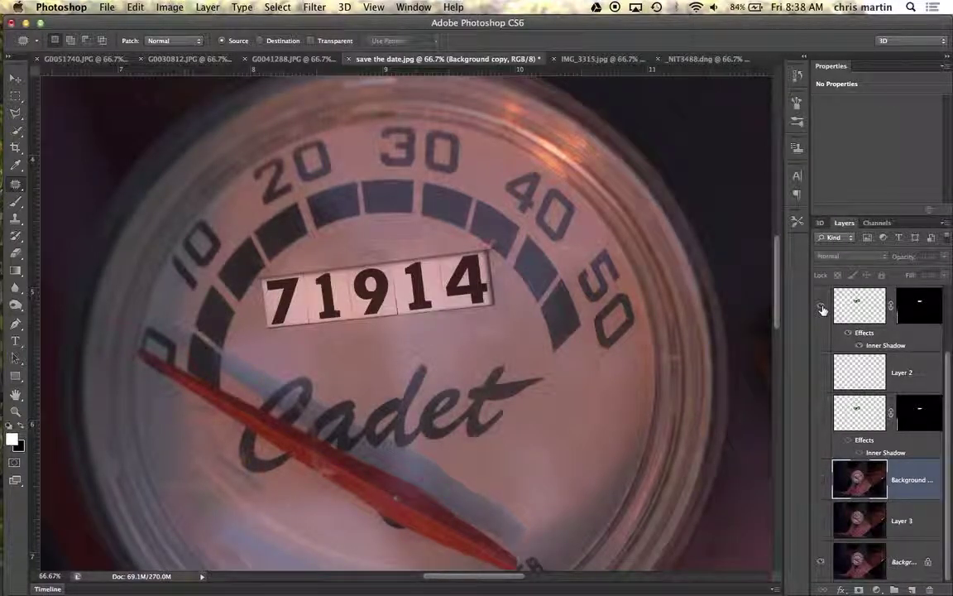
- Set Layer 1 copy's blend mode to Normal
click(860, 310)
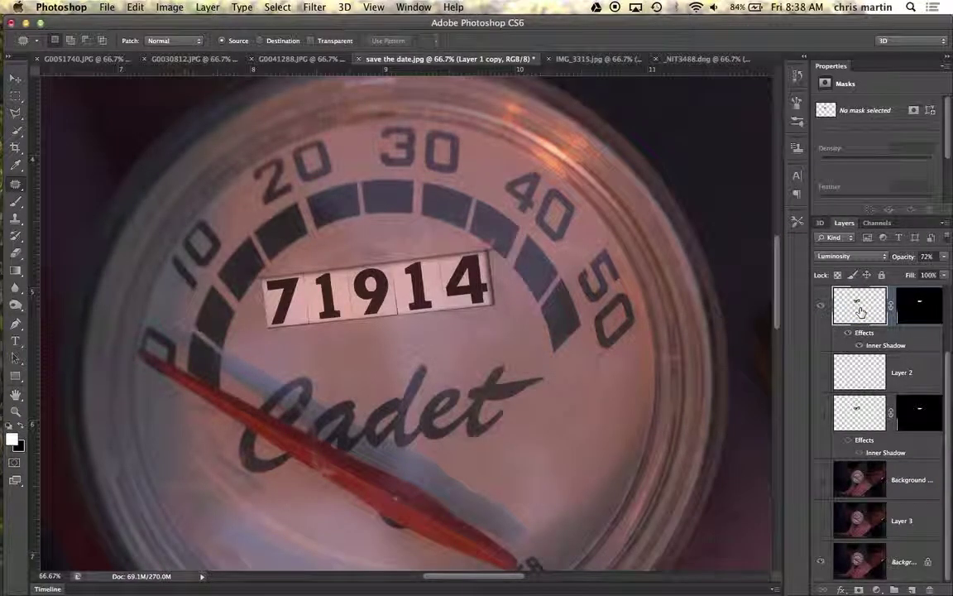
click(884, 258)
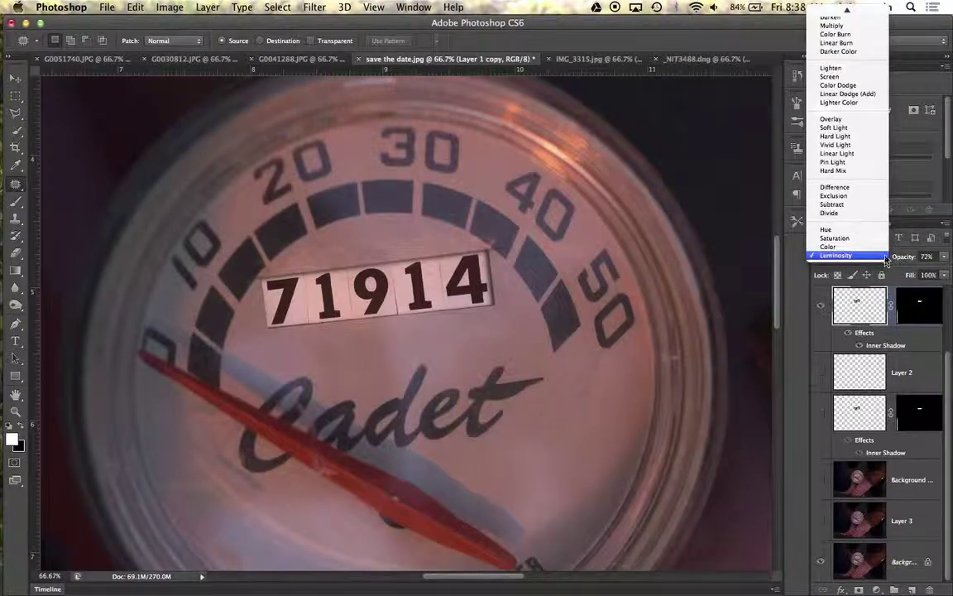
click(824, 12)
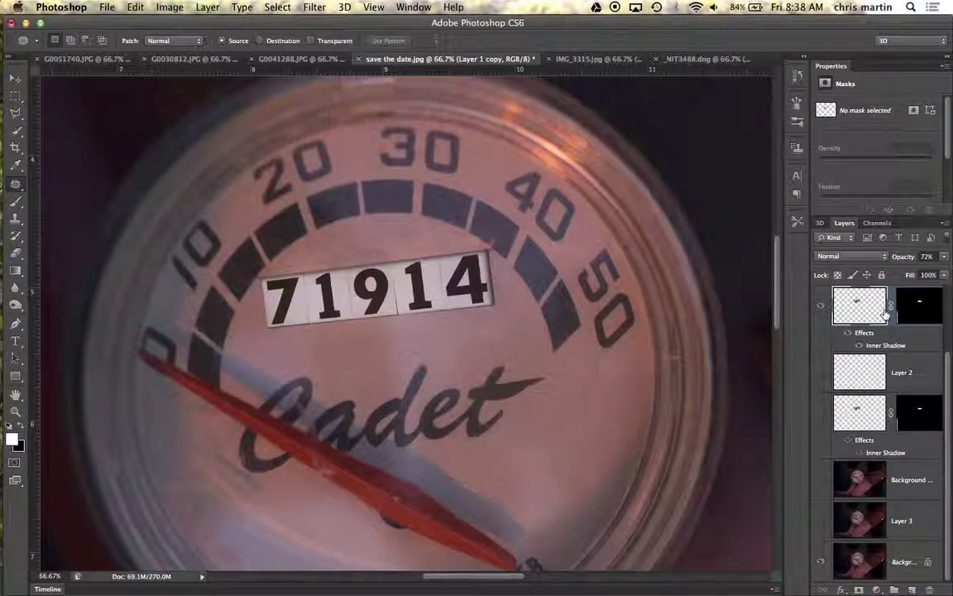
- Paste the IMG_3315.jpg number cards into save the date.jpg after hiding the old 71914 label
click(710, 60)
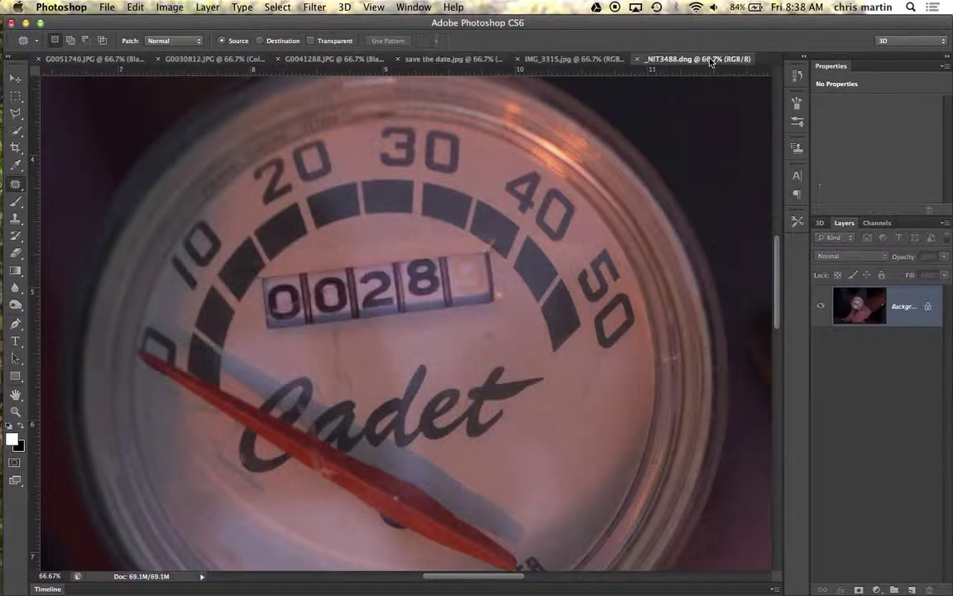
click(554, 59)
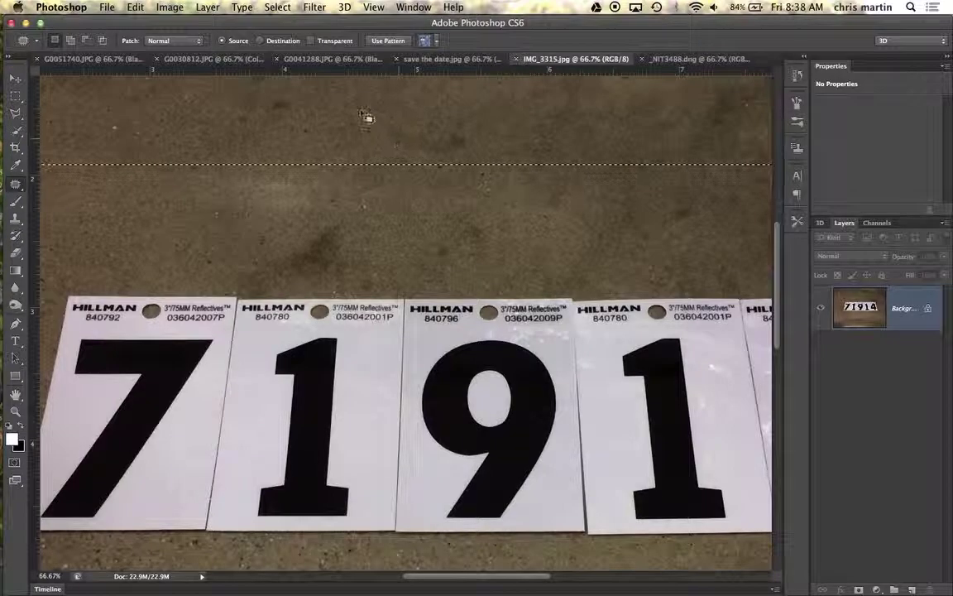
click(418, 59)
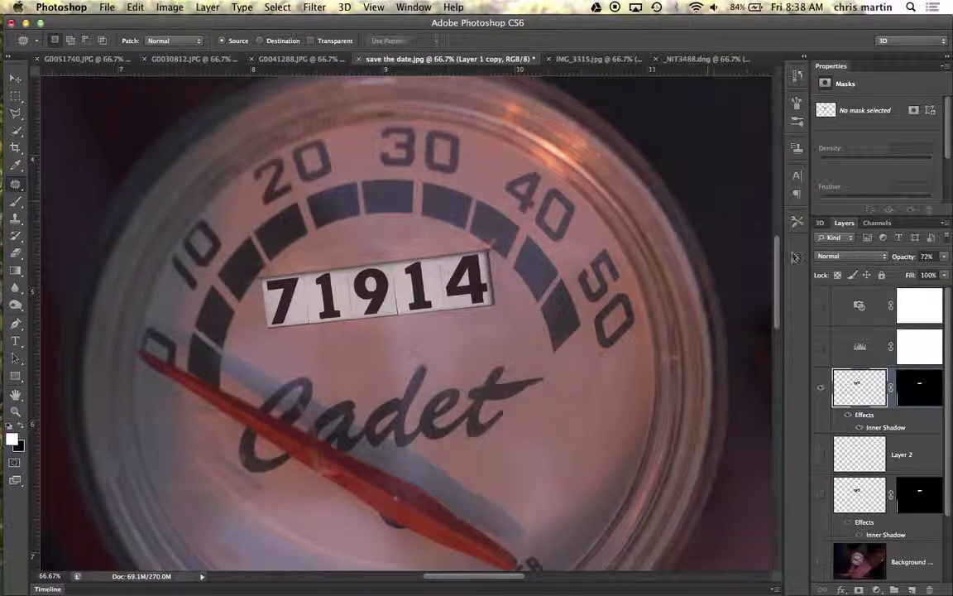
click(821, 387)
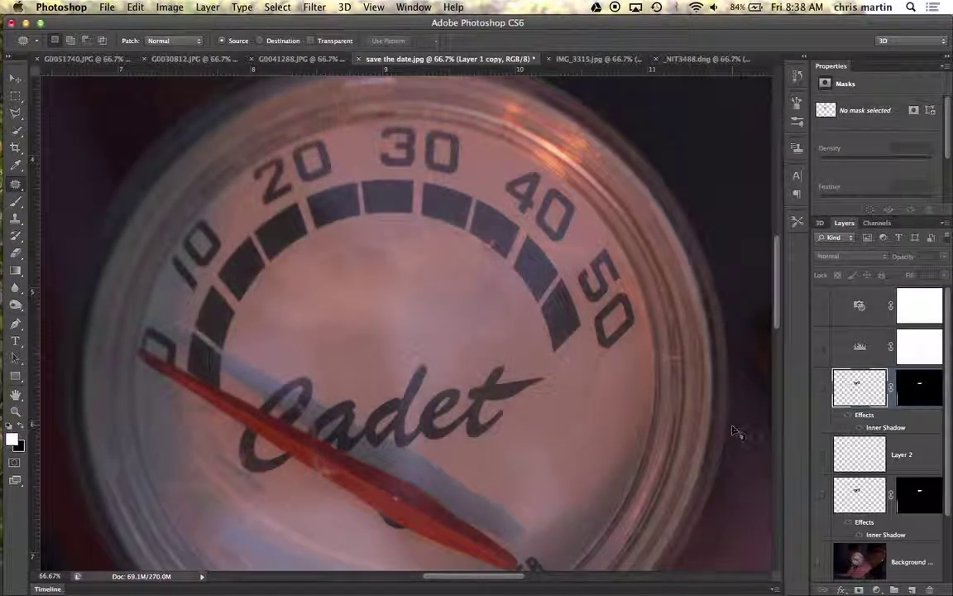
key(ctrl+v)
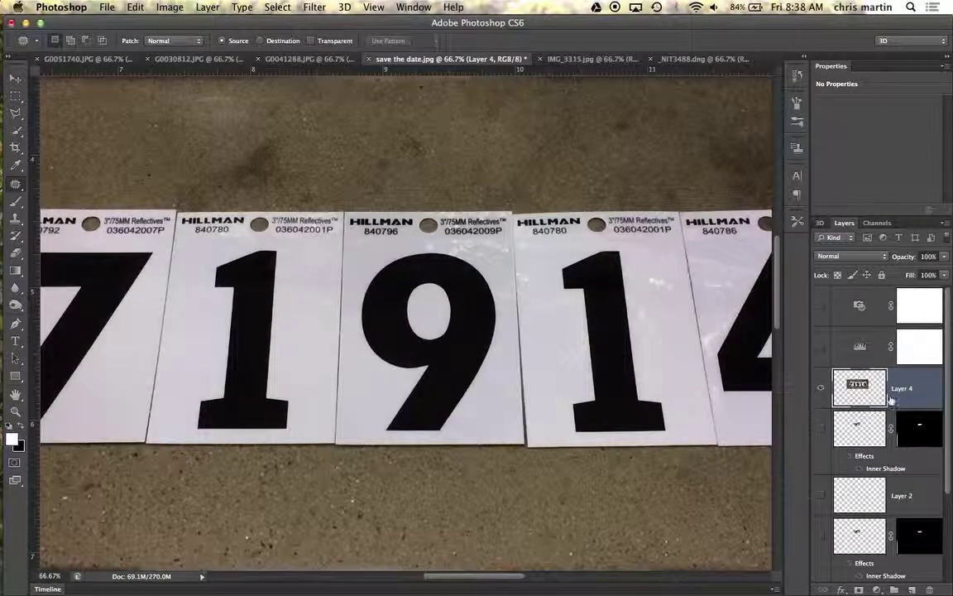
- Move Layer 4 to the top of the layer stack and zoom out to the whole photo
click(911, 391)
drag(911, 391, 877, 294)
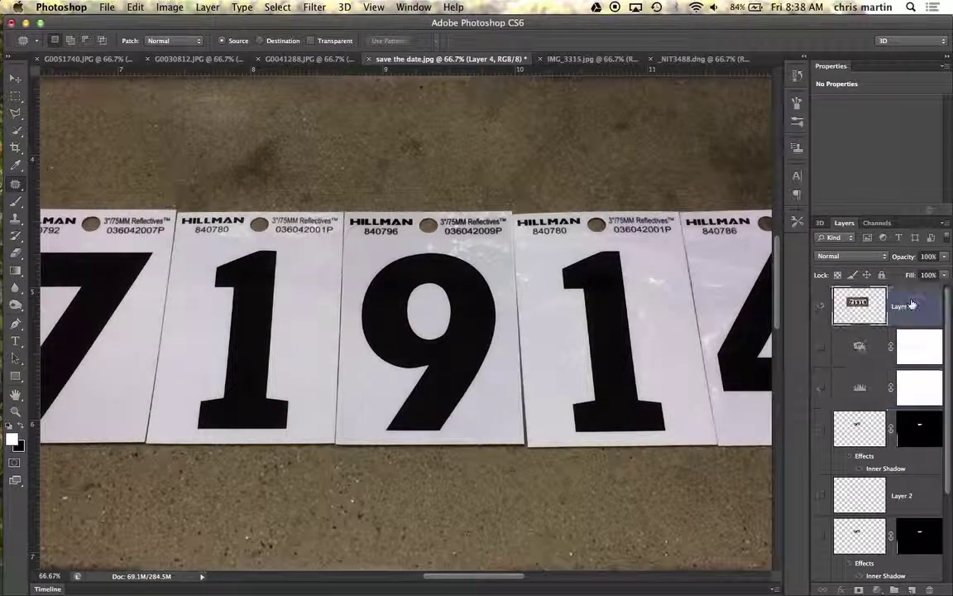
key(z)
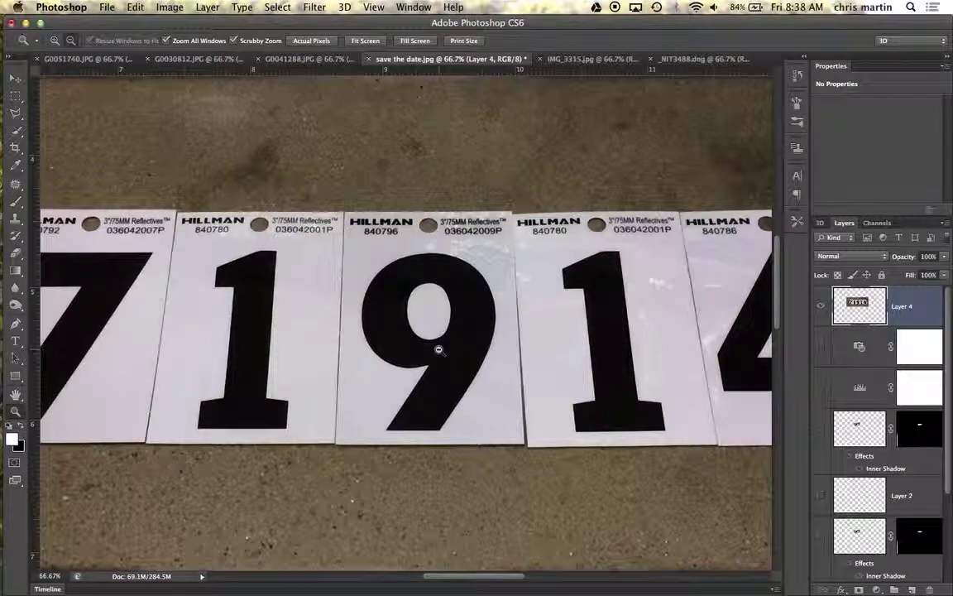
alt+click(436, 347)
alt+click(436, 346)
alt+click(438, 350)
alt+click(439, 350)
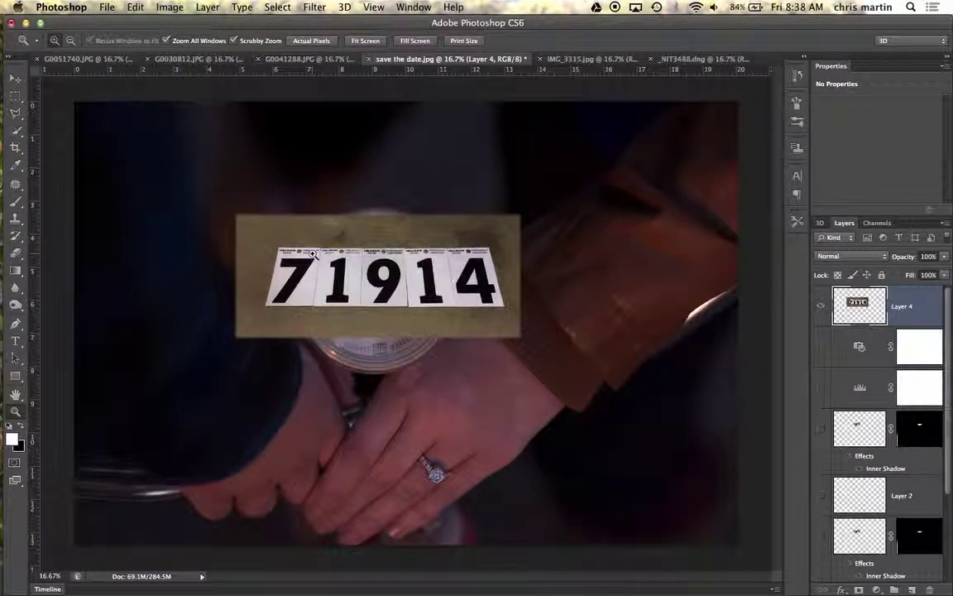
- Apply and commit an Edit > Transform > Perspective on Layer 4, widening its top edge
click(171, 7)
mouse_move(136, 7)
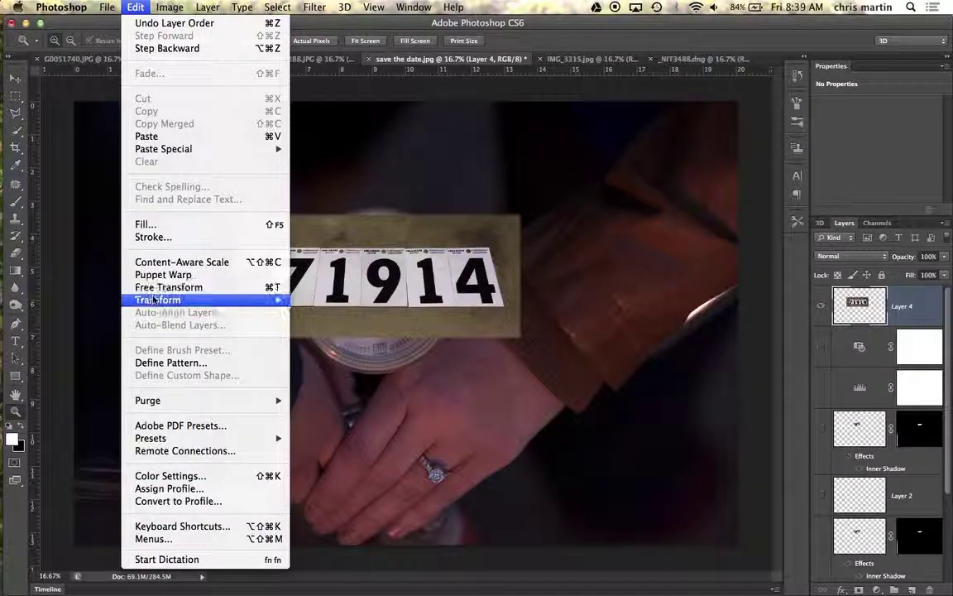
mouse_move(198, 300)
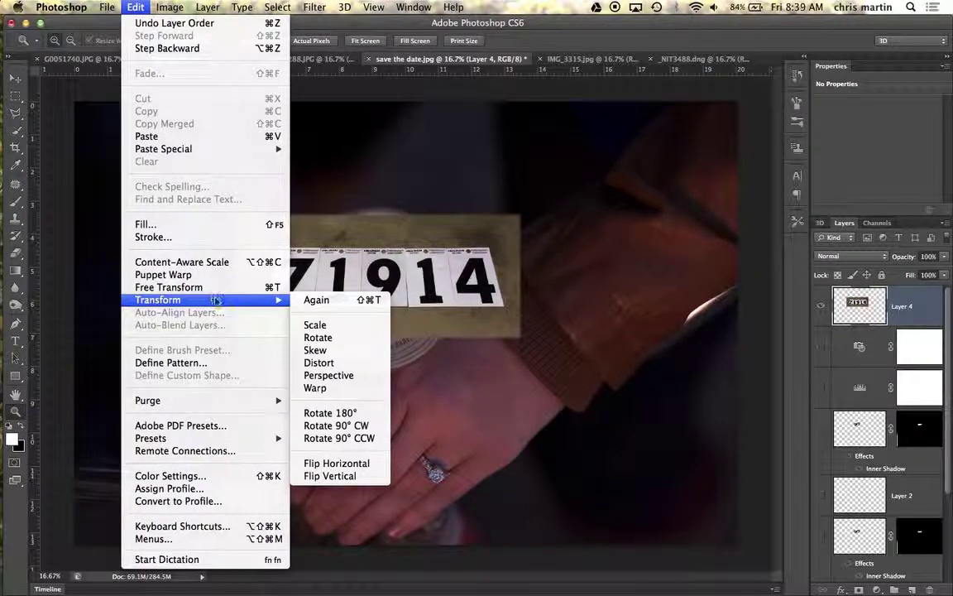
click(328, 371)
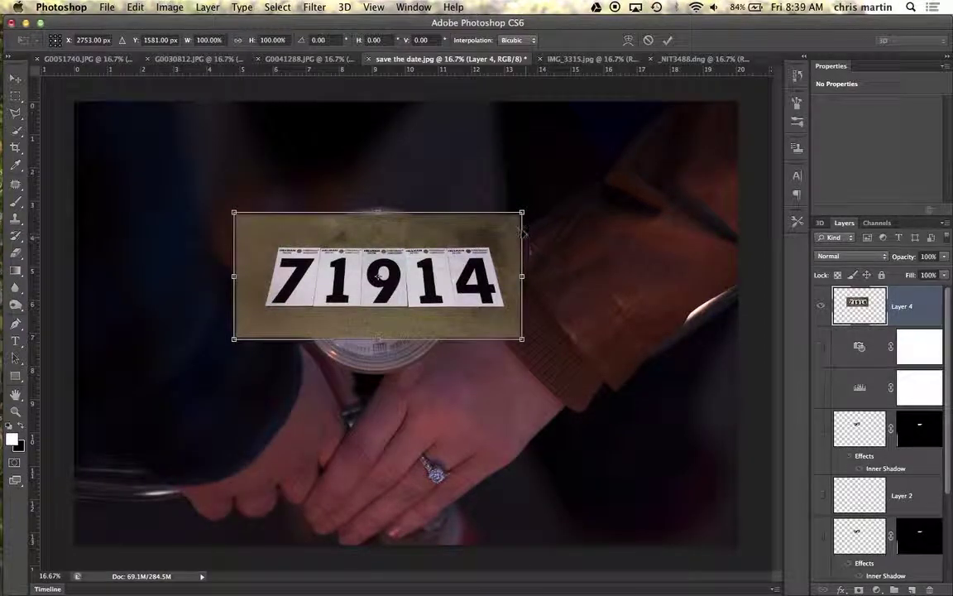
drag(520, 215, 555, 213)
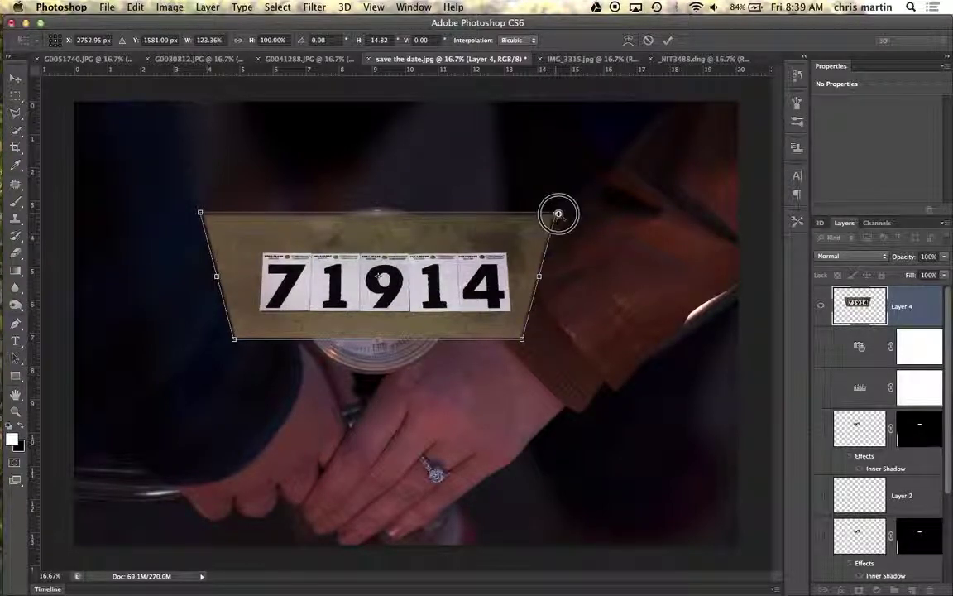
drag(558, 214, 567, 215)
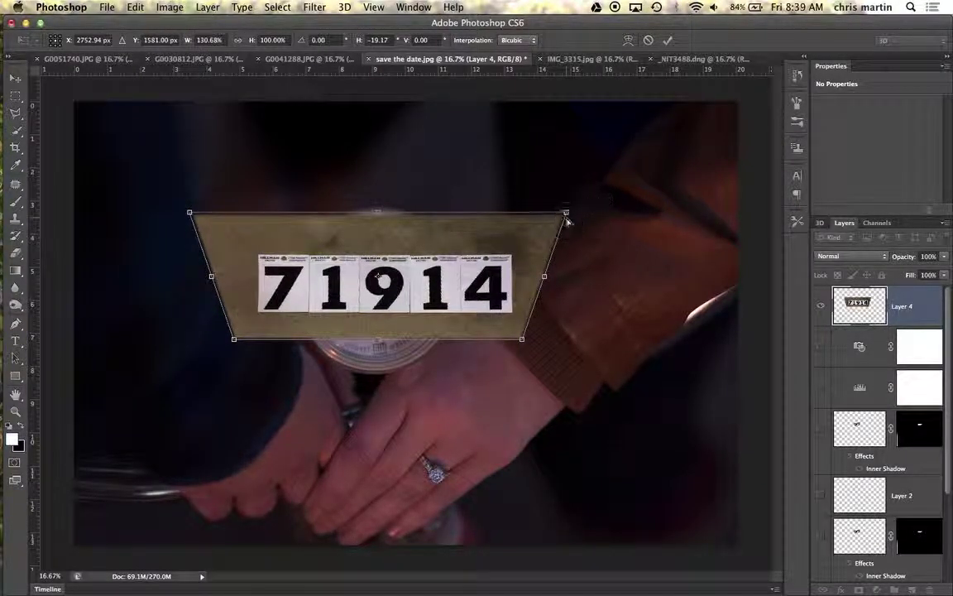
click(666, 40)
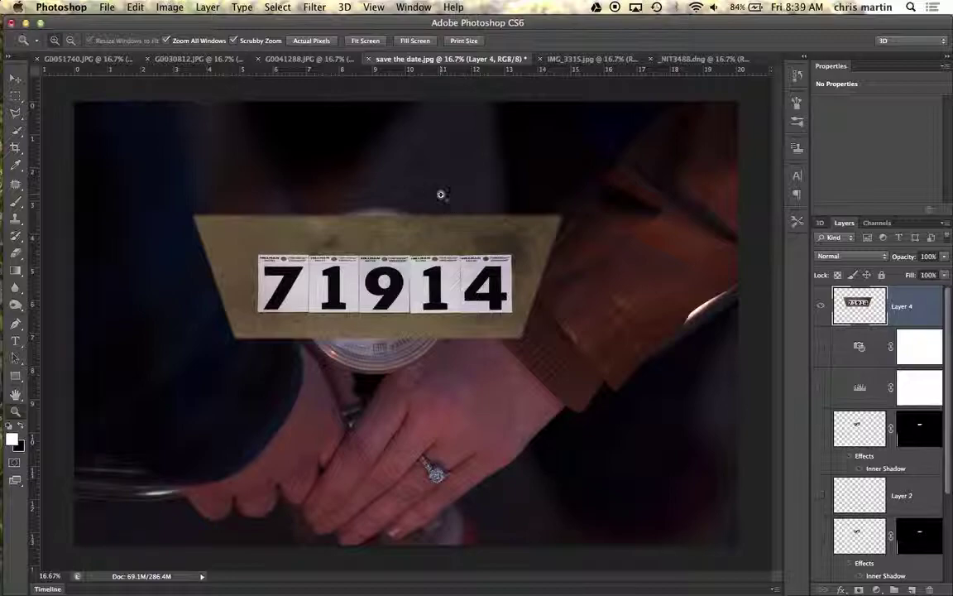
- Free Transform the number plate: rotate it slightly, shrink it and move it over the gauge face
key(super+t)
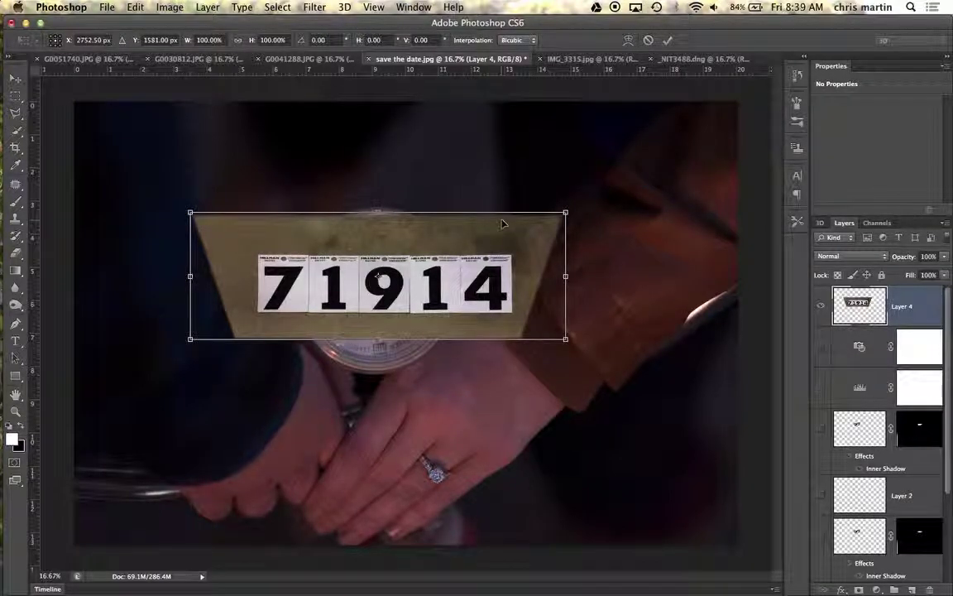
drag(580, 200, 558, 164)
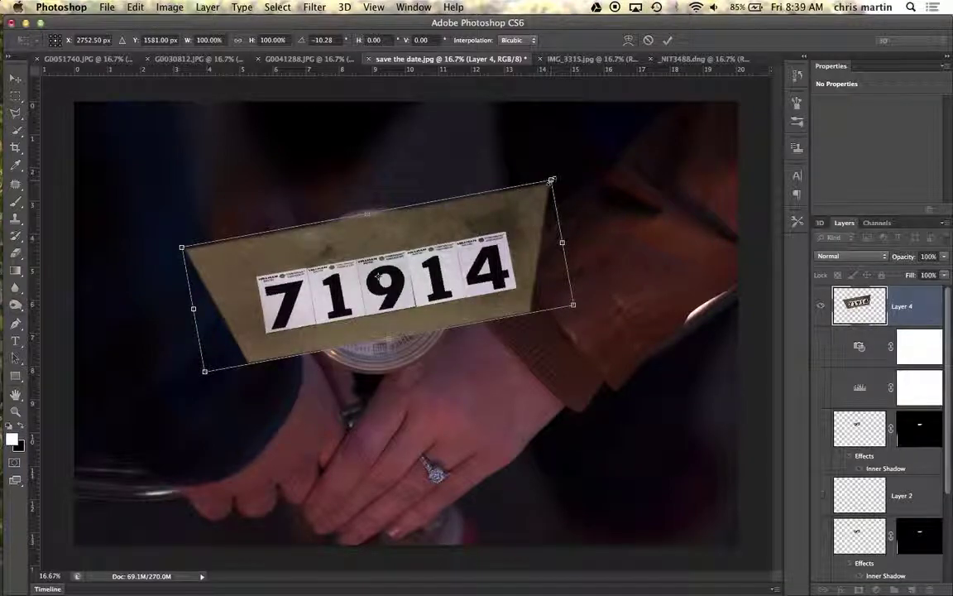
drag(552, 180, 402, 270)
drag(358, 308, 437, 257)
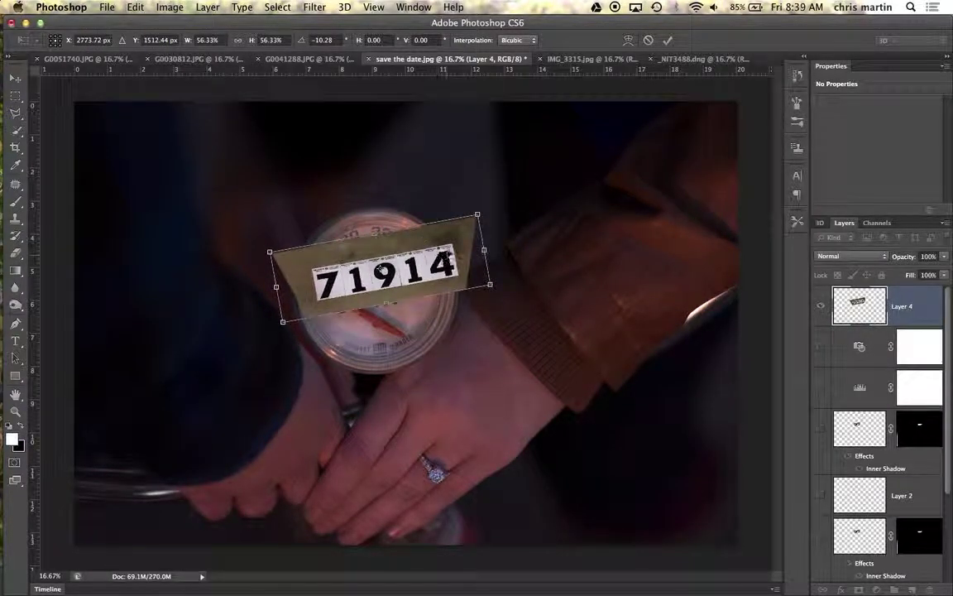
drag(478, 214, 378, 265)
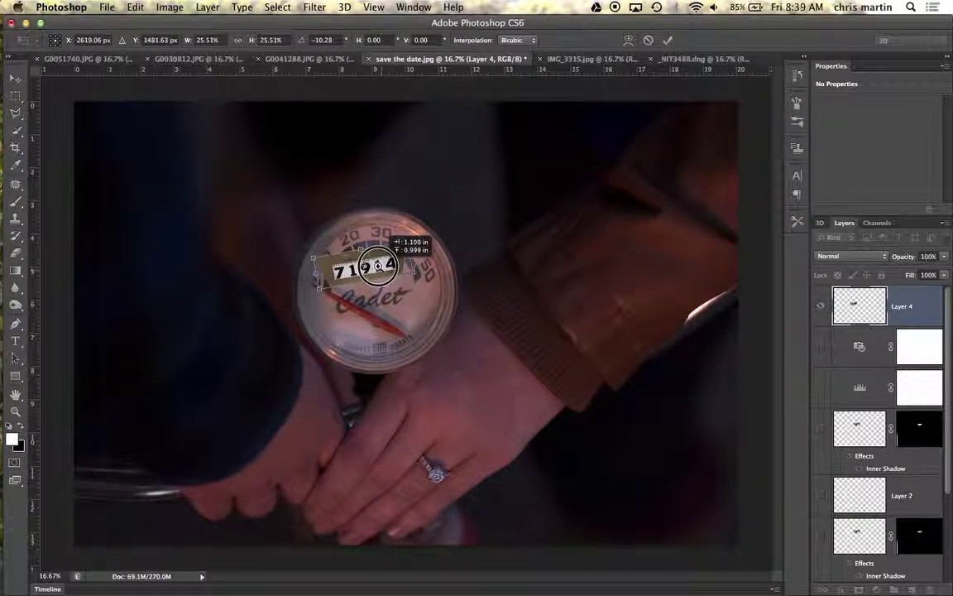
click(423, 234)
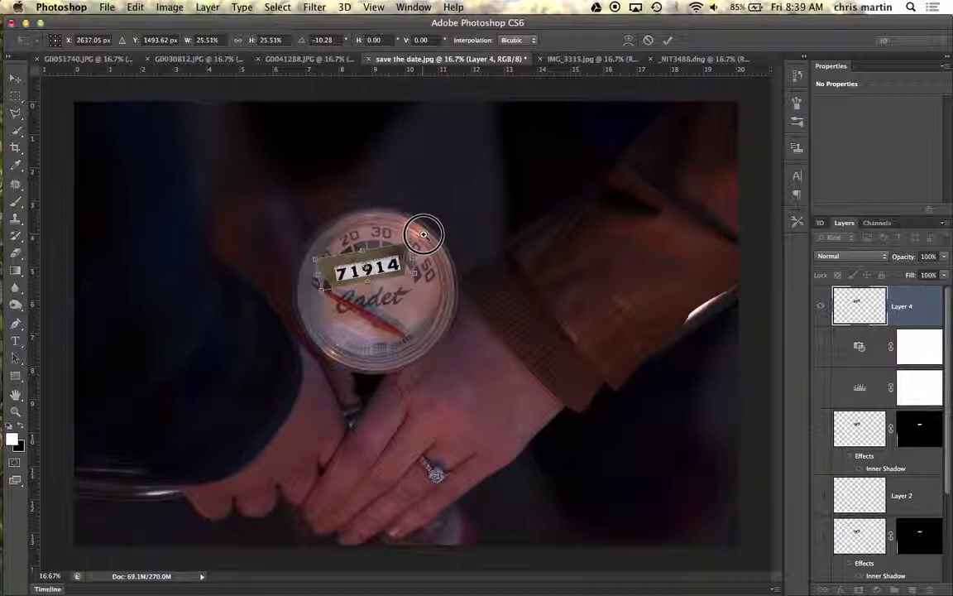
drag(422, 236, 423, 237)
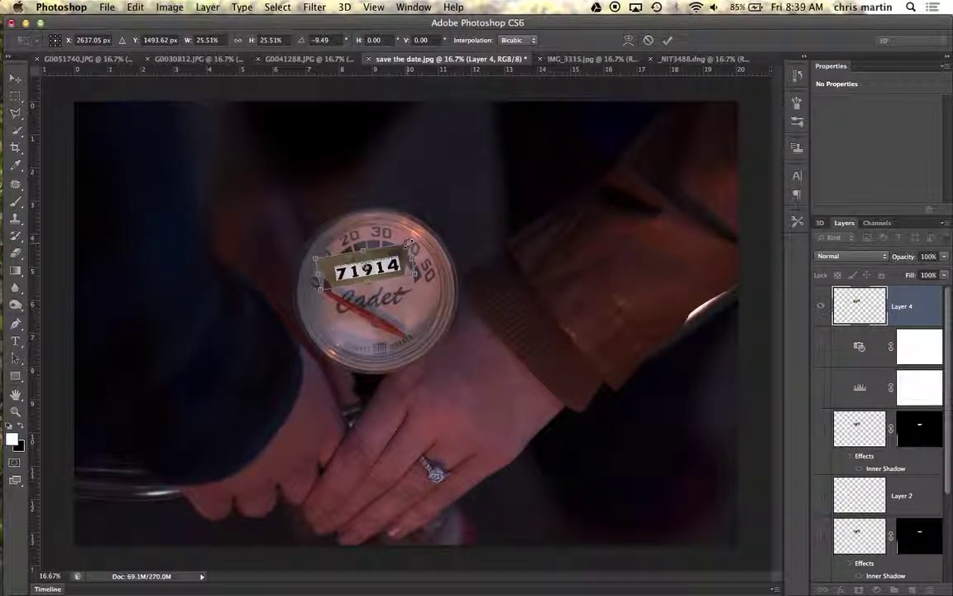
drag(405, 246, 403, 247)
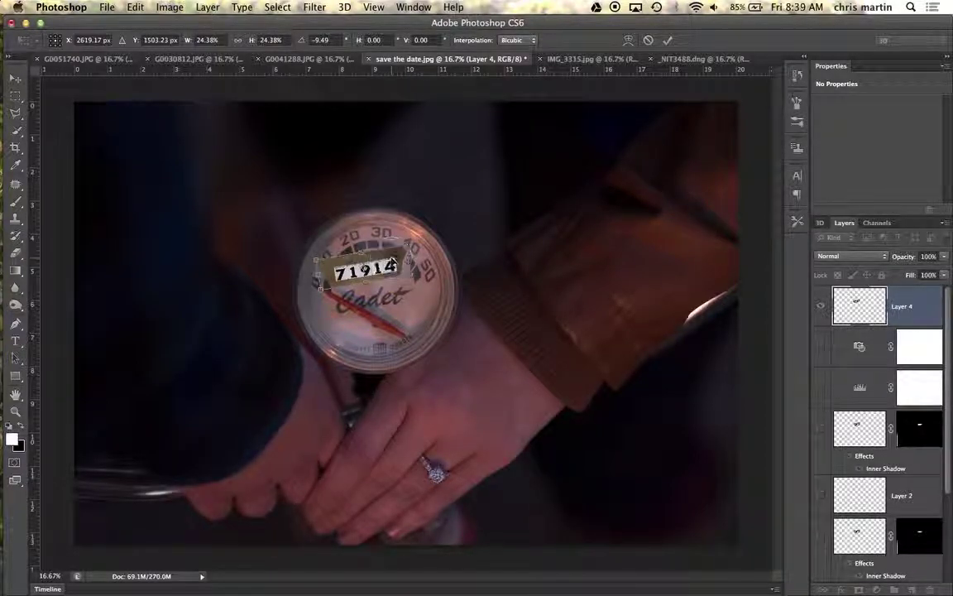
- Drop Layer 4 to 50% opacity, fine-tune the label's size and position, and commit
drag(906, 257, 872, 260)
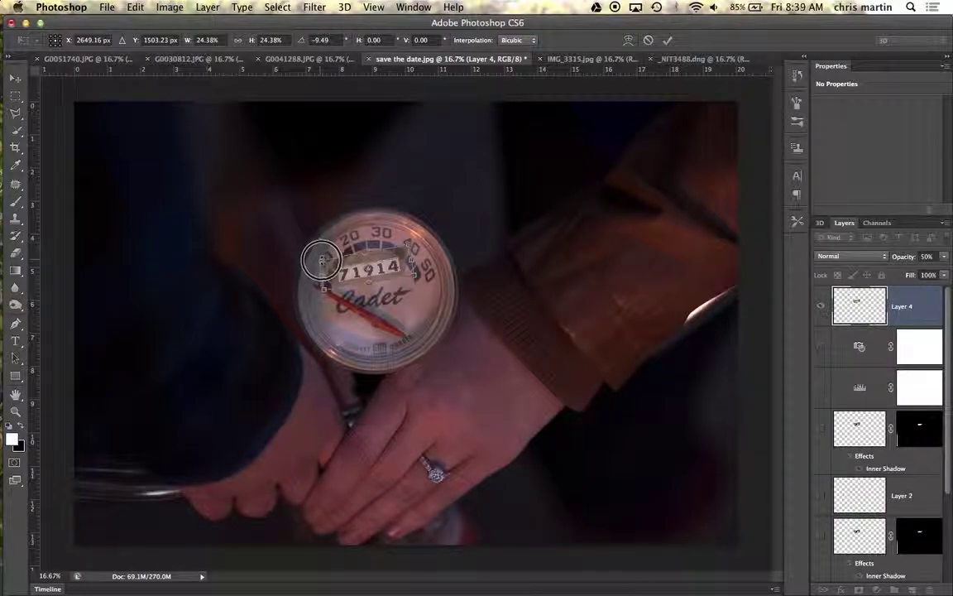
drag(322, 261, 323, 261)
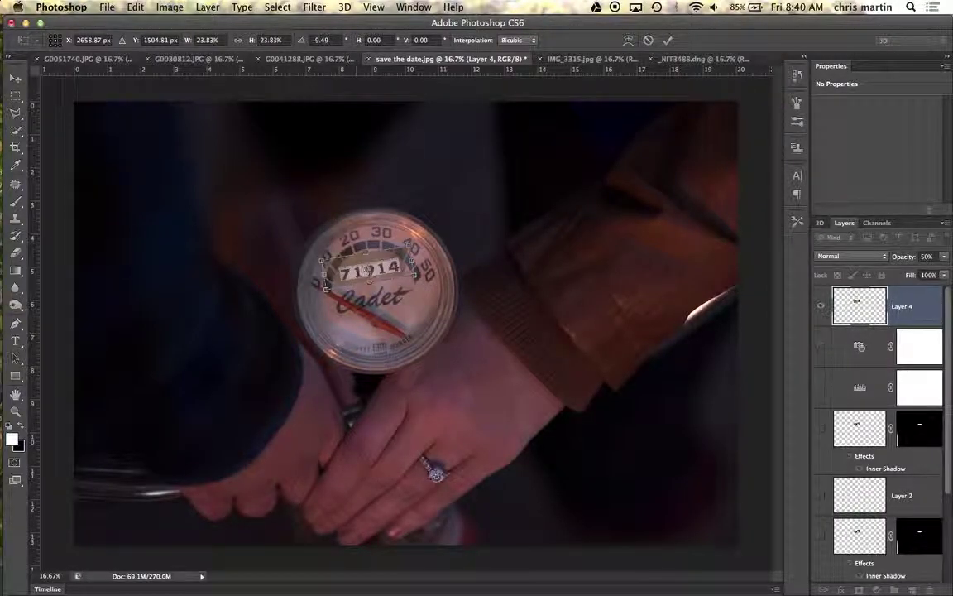
drag(370, 282, 372, 290)
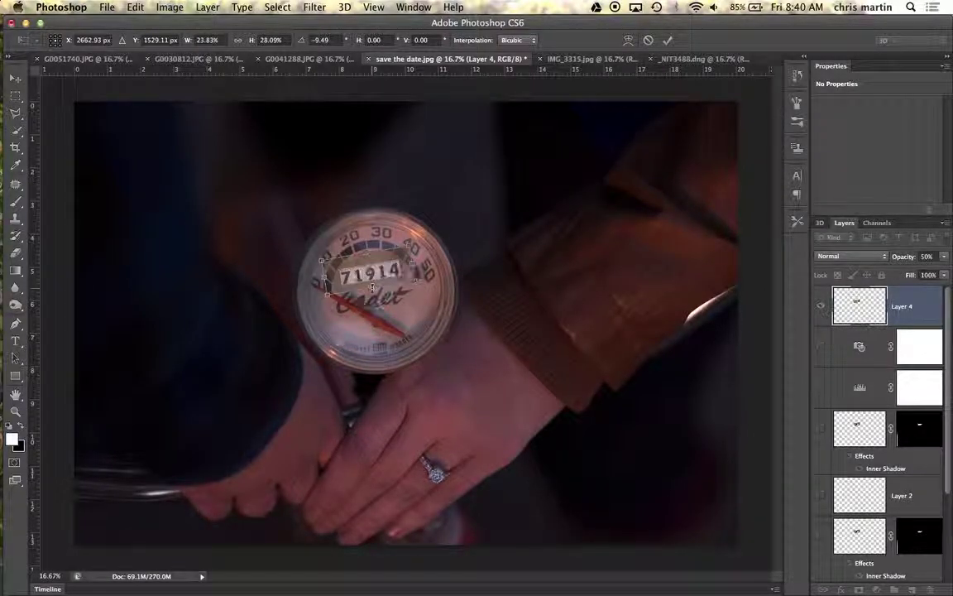
click(381, 276)
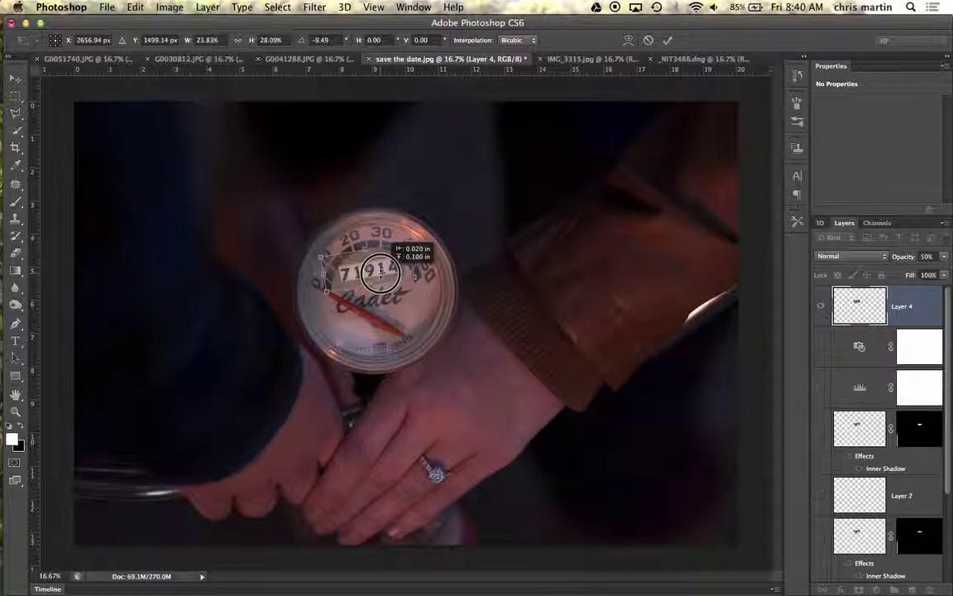
drag(381, 274, 381, 276)
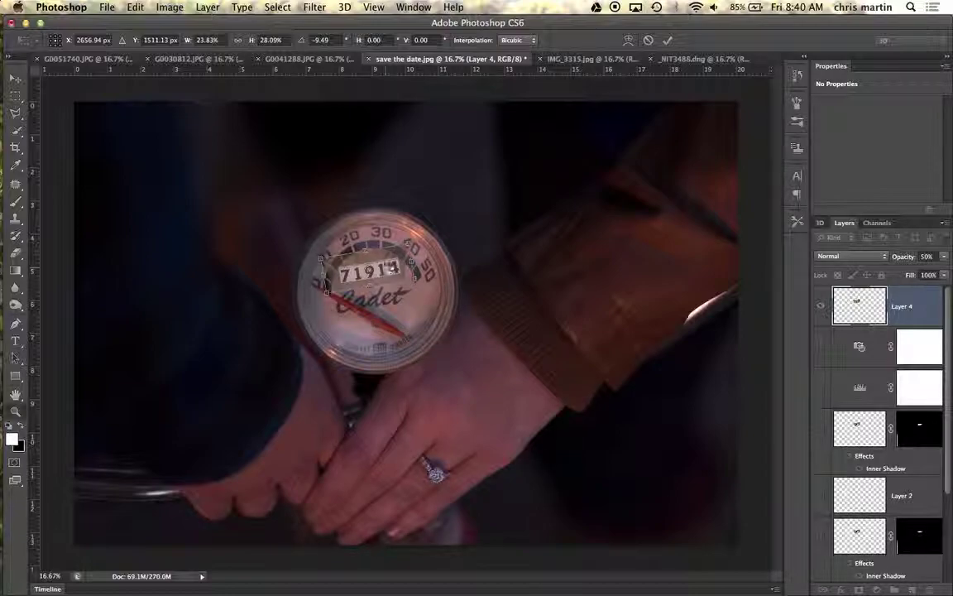
key(Return)
key(z)
key(0)
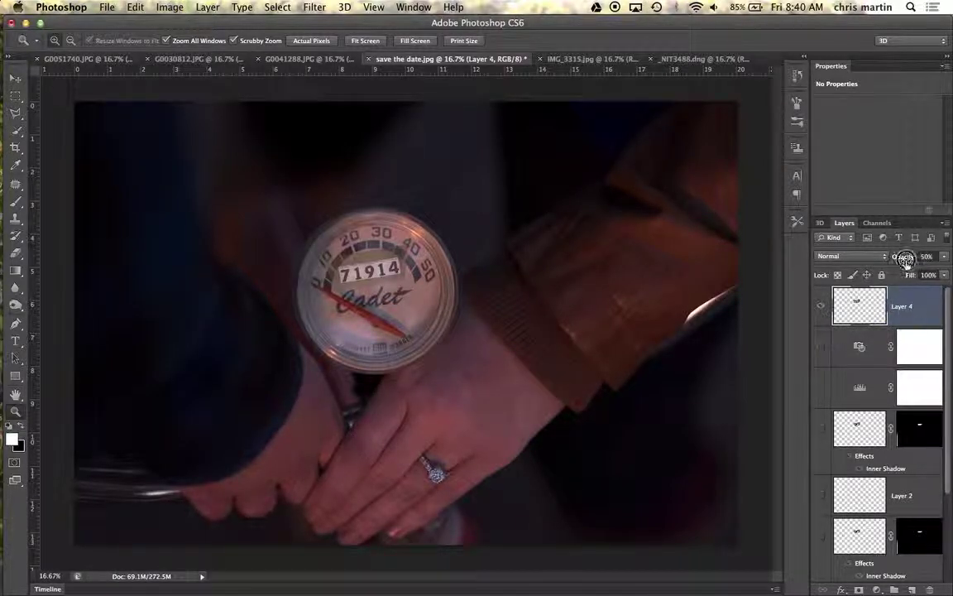
- Restore Layer 4 to 100% opacity and add a layer mask to it
click(936, 258)
drag(935, 260, 948, 269)
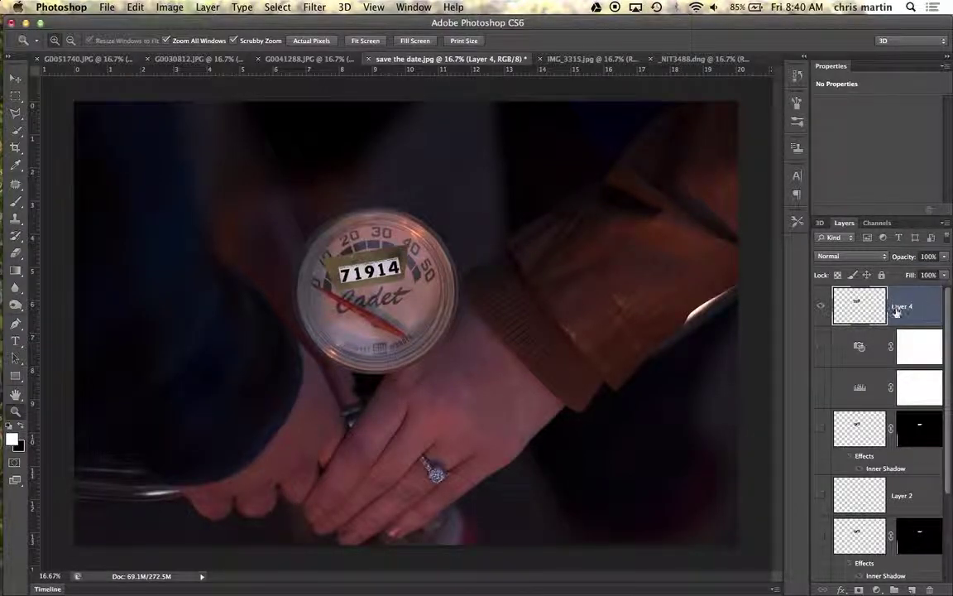
click(860, 590)
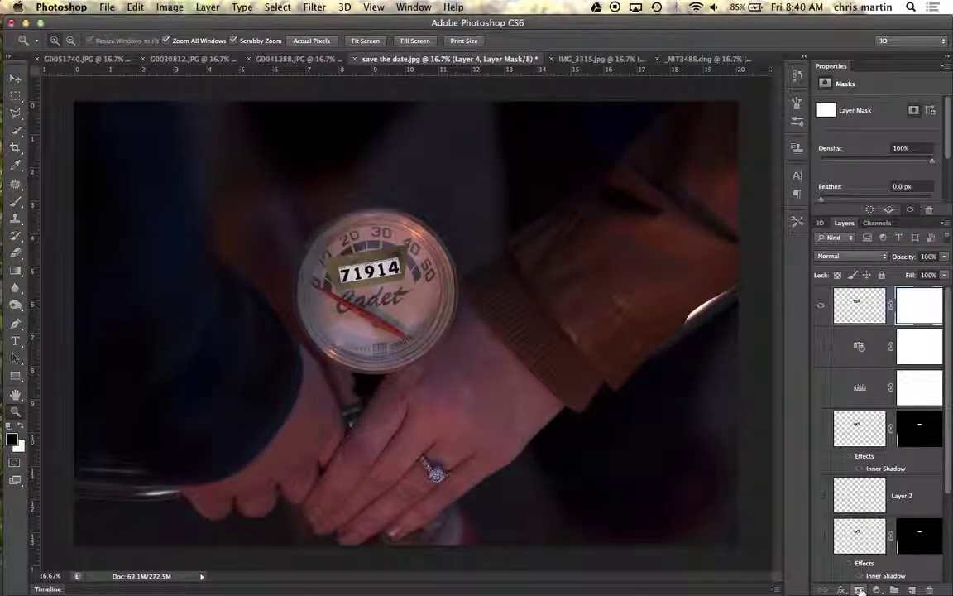
- Zoom in and trace the white 71914 digit strip with the Polygonal Lasso
click(368, 273)
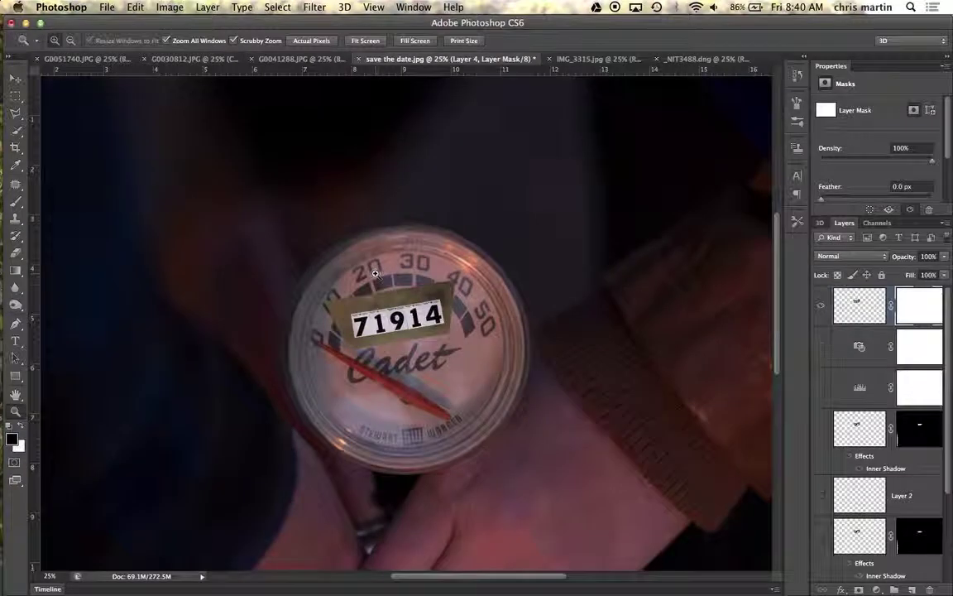
click(393, 340)
click(392, 340)
click(394, 343)
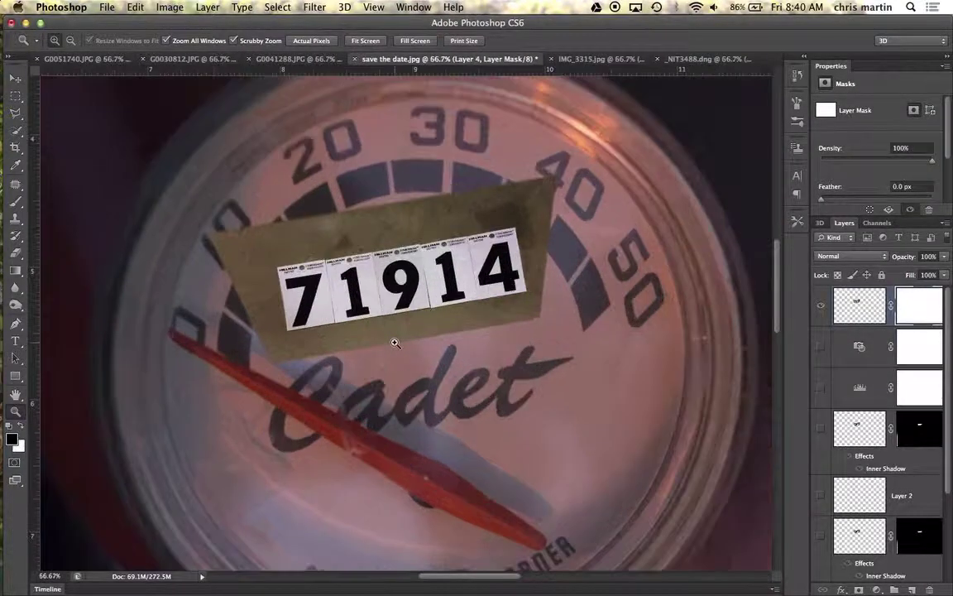
click(17, 114)
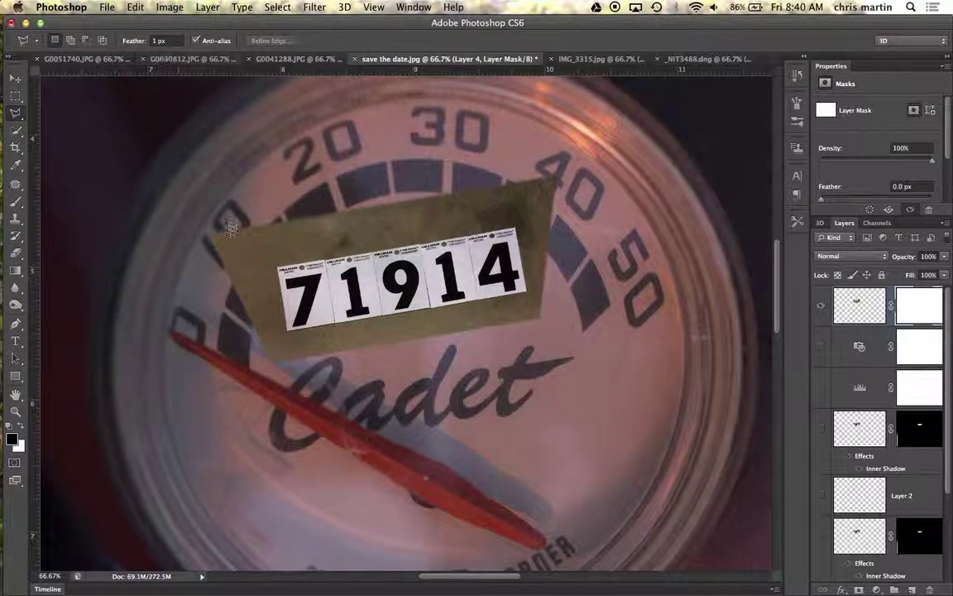
click(277, 265)
click(517, 231)
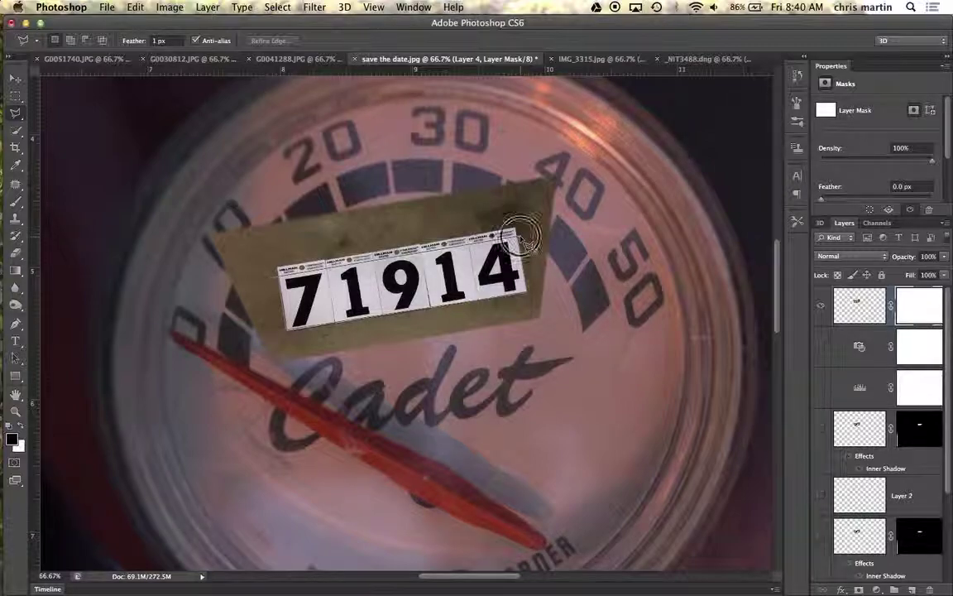
click(524, 242)
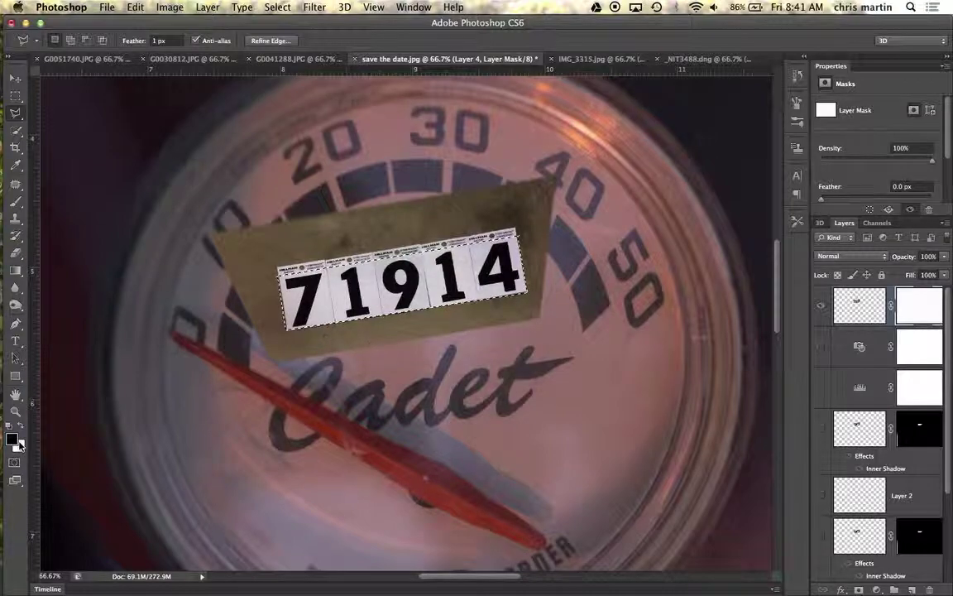
- Invert the selection and fill Layer 4's mask with black to hide the tan paper, then deselect
key(x)
key(super+shift+i)
key(super+BackSpace)
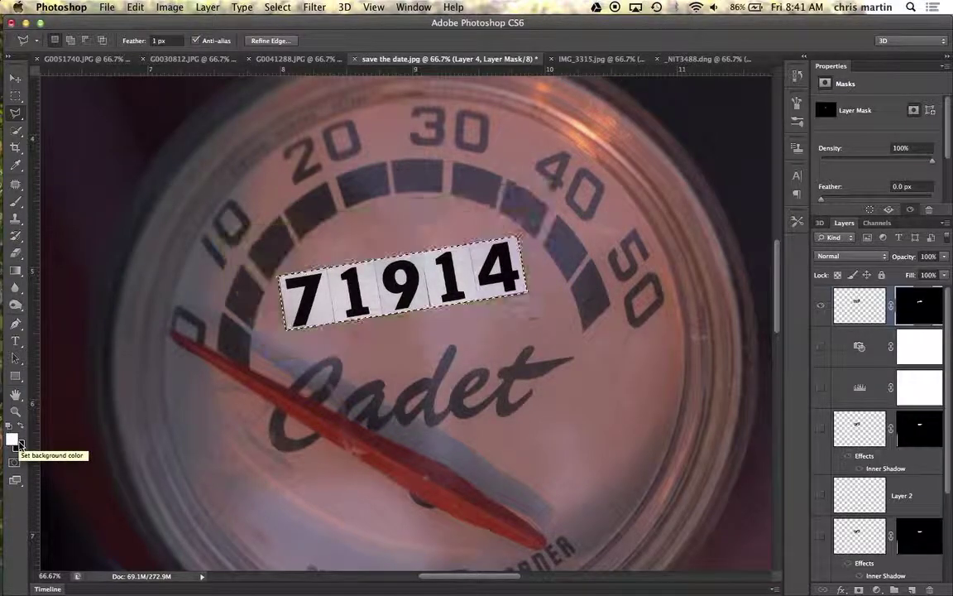
click(221, 425)
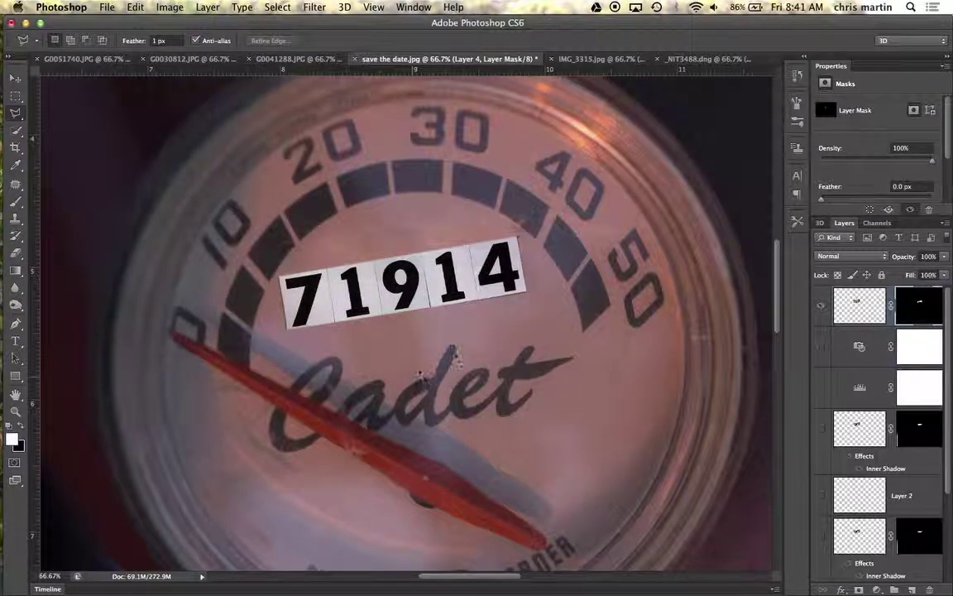
- Nudge the masked label with the Move tool, target the layer image, and hide Layer 4
key(v)
drag(417, 302, 422, 300)
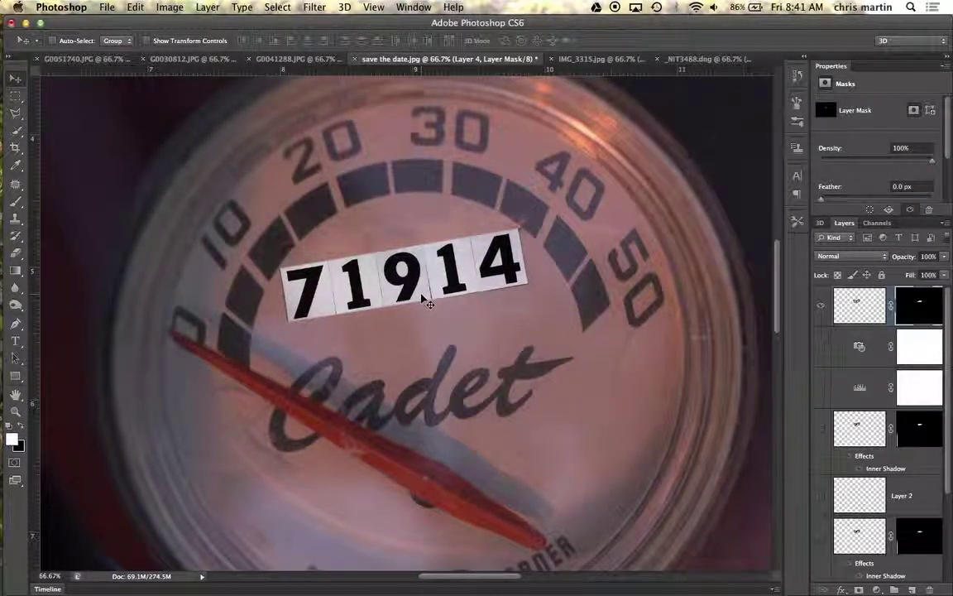
click(873, 319)
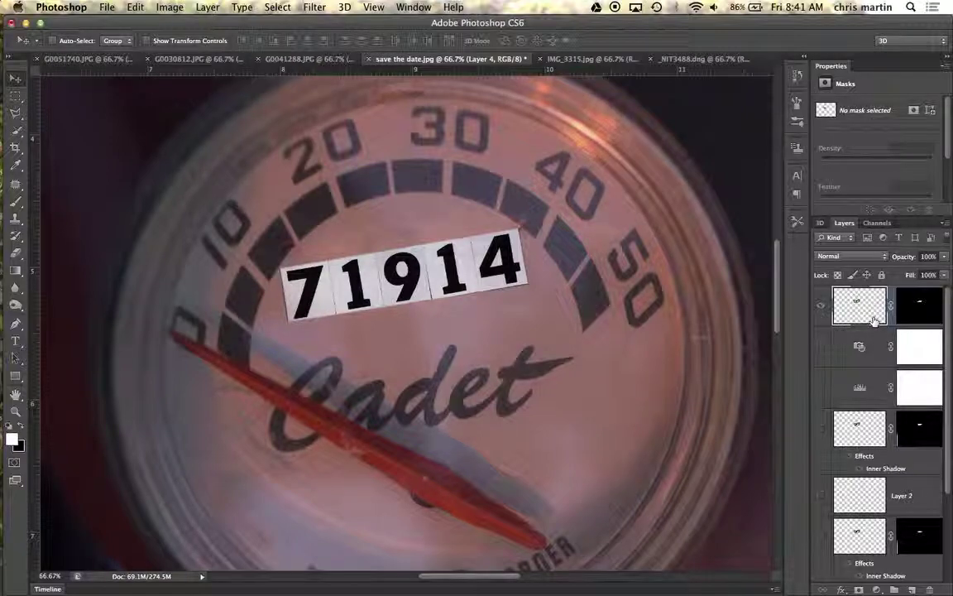
click(822, 306)
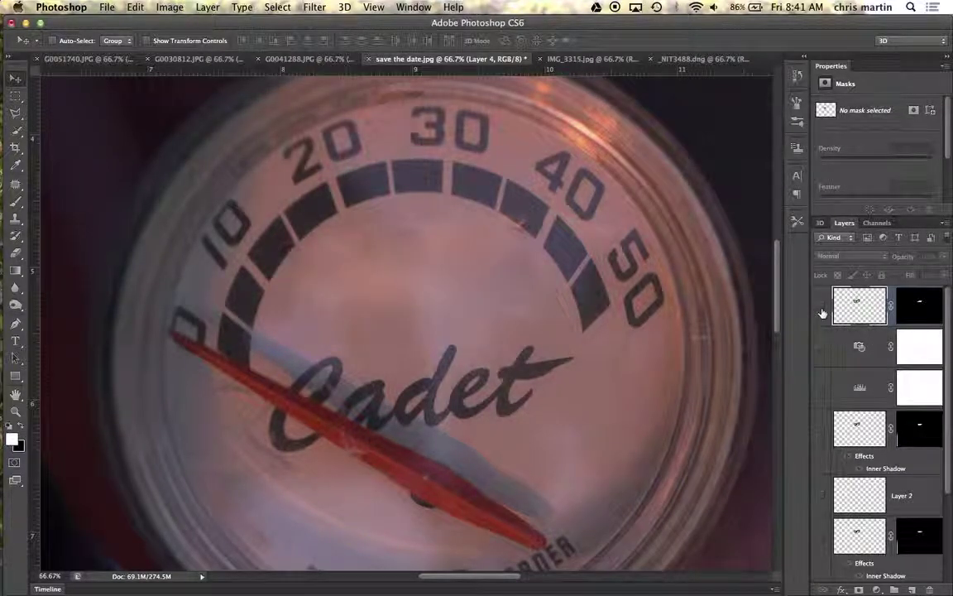
- Preview Layer 1 copy, then show and select Layer 1's Darken 73% 71914 digits
click(860, 435)
click(822, 430)
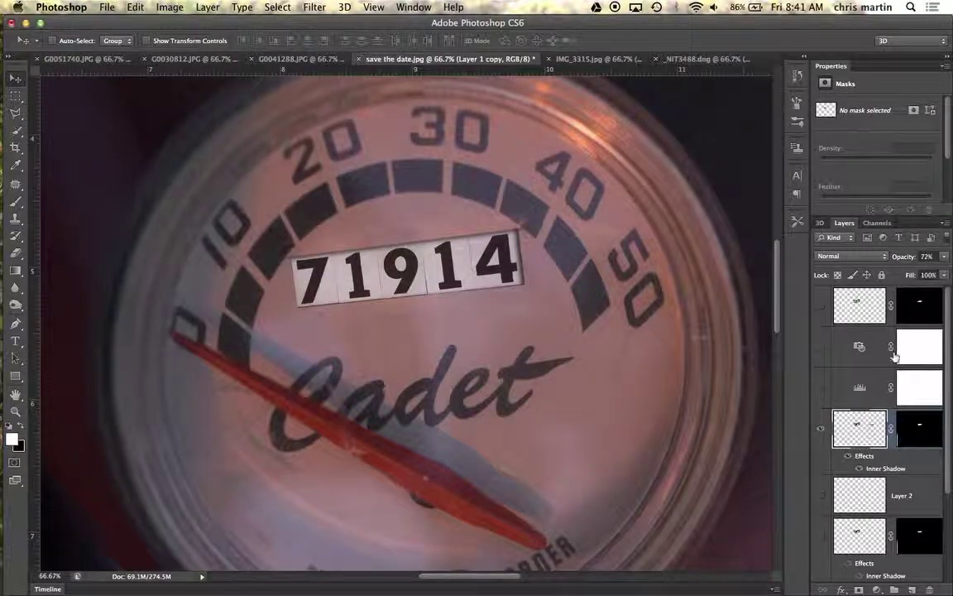
click(821, 429)
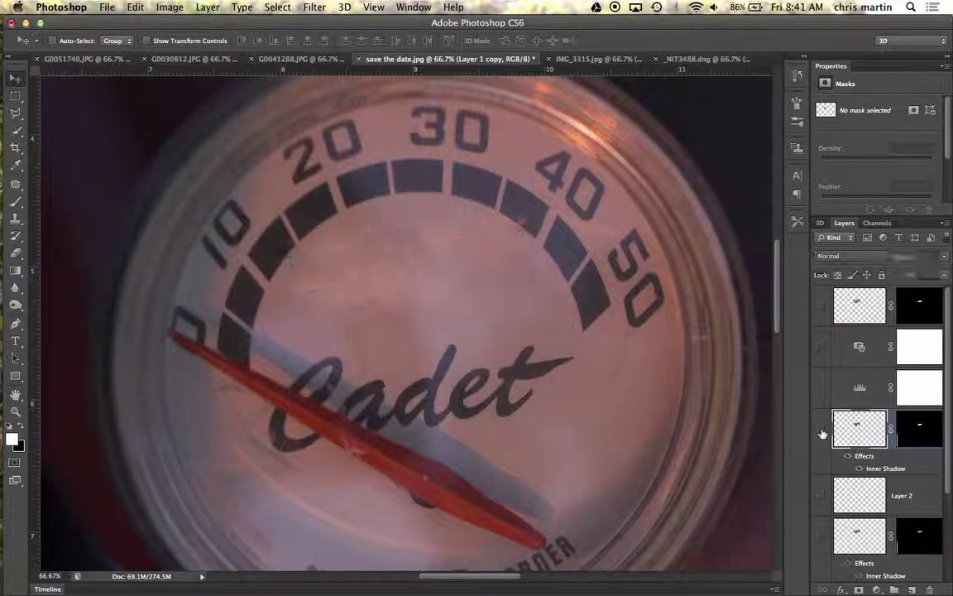
click(820, 537)
click(858, 536)
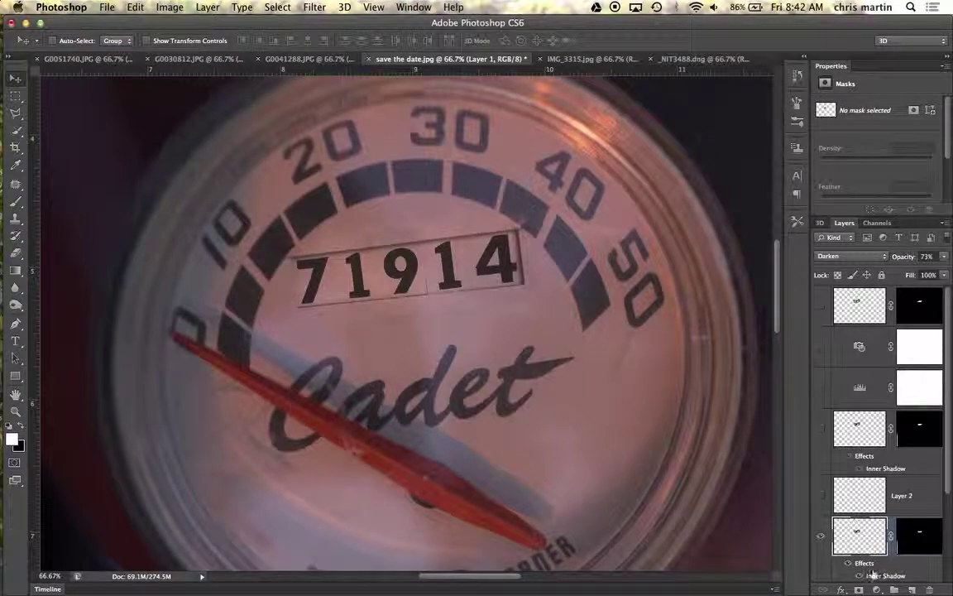
scroll(881, 529, down, 3)
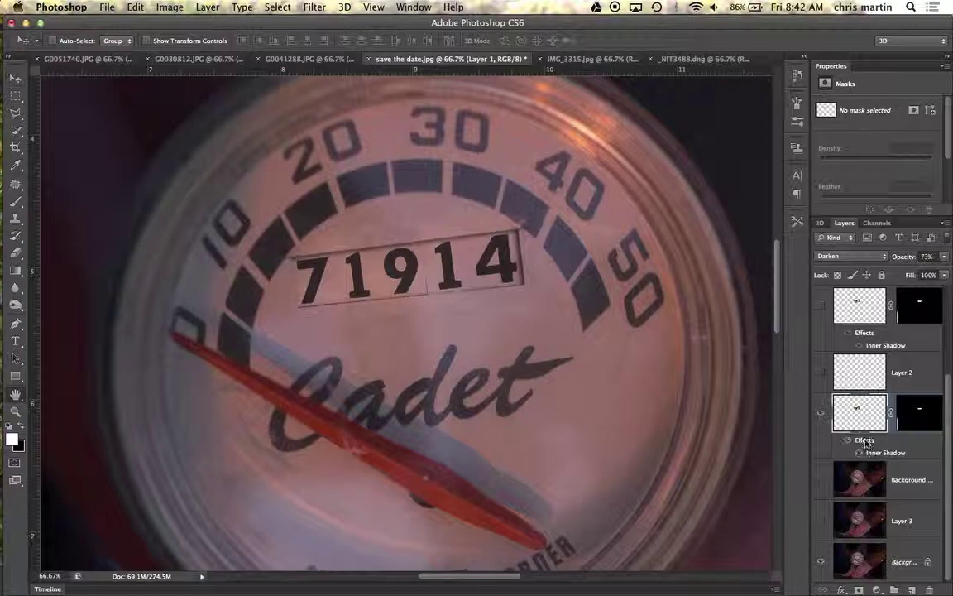
- Add an Inner Shadow layer style to the 71914 digit layer (Layer 1)
double_click(866, 443)
drag(759, 271, 585, 159)
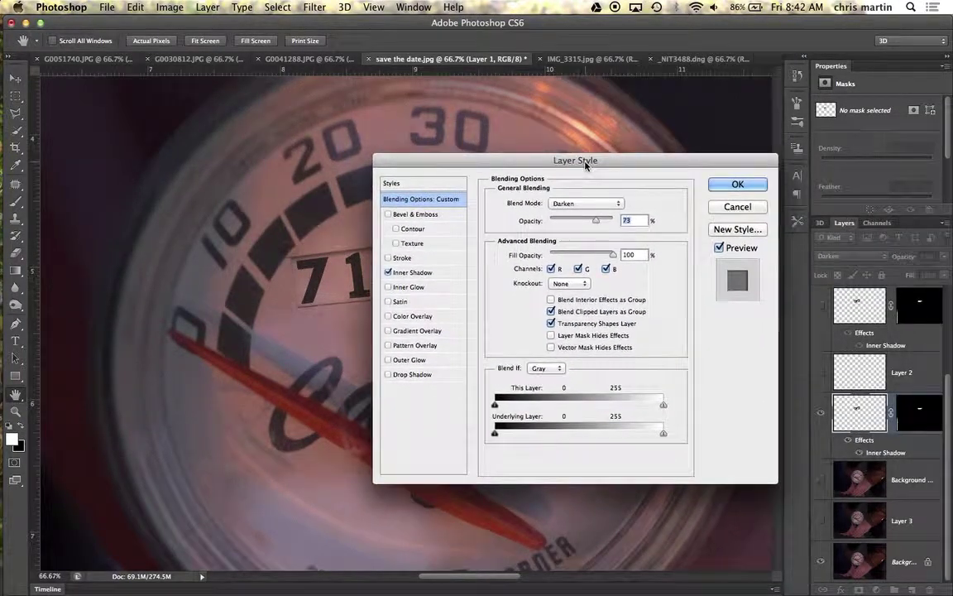
click(417, 272)
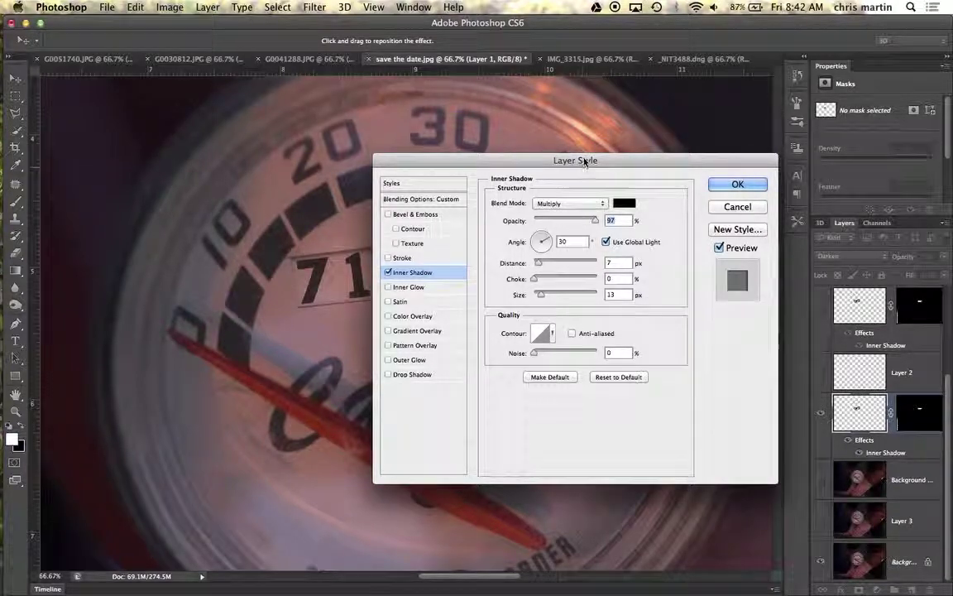
drag(584, 161, 610, 160)
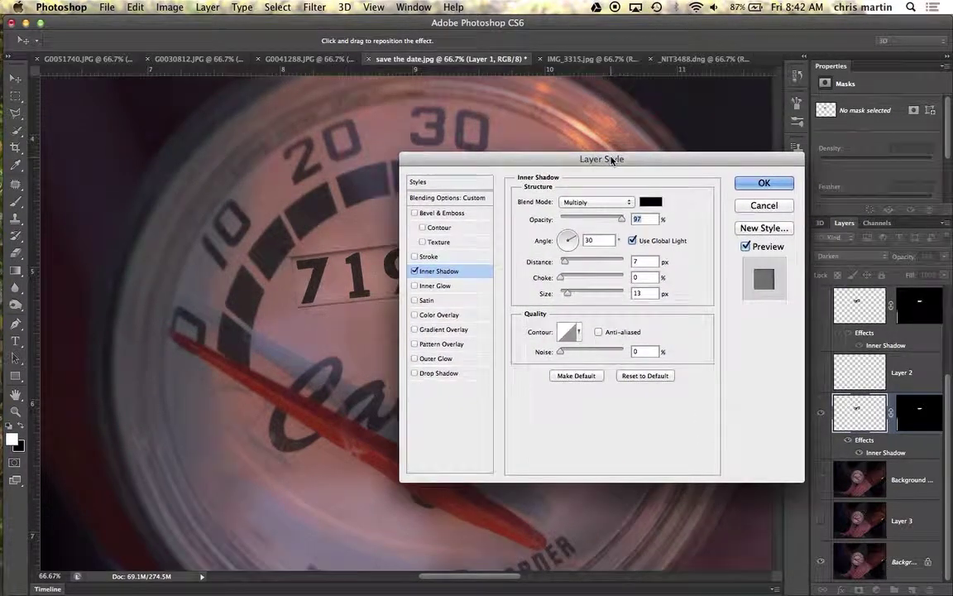
click(744, 183)
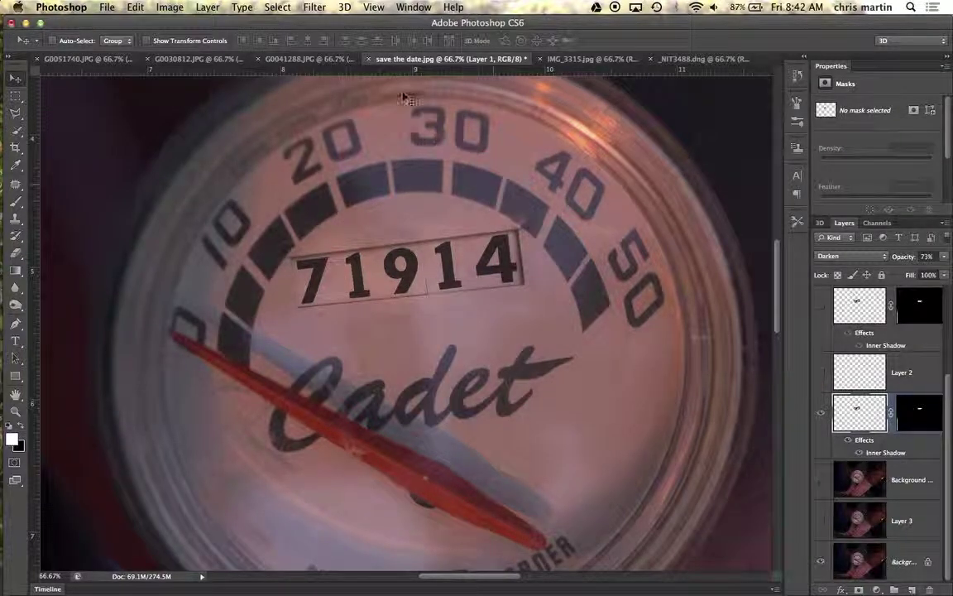
click(317, 10)
mouse_move(322, 187)
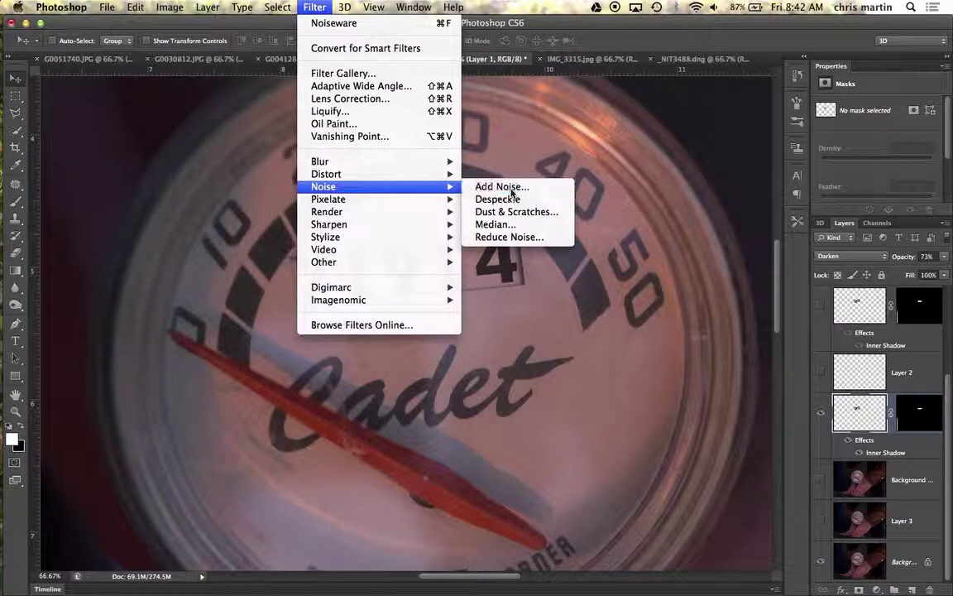
click(512, 190)
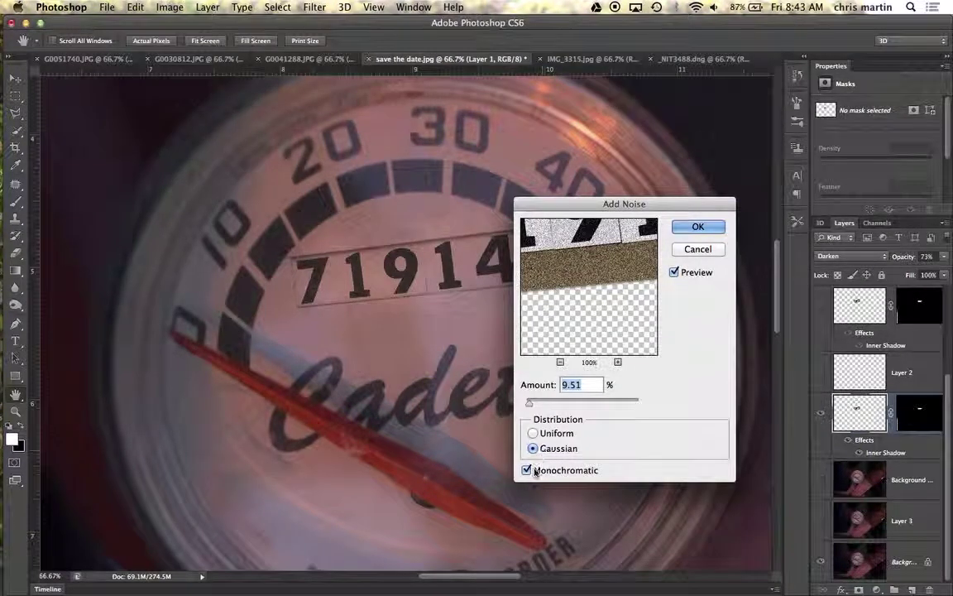
drag(579, 240, 577, 335)
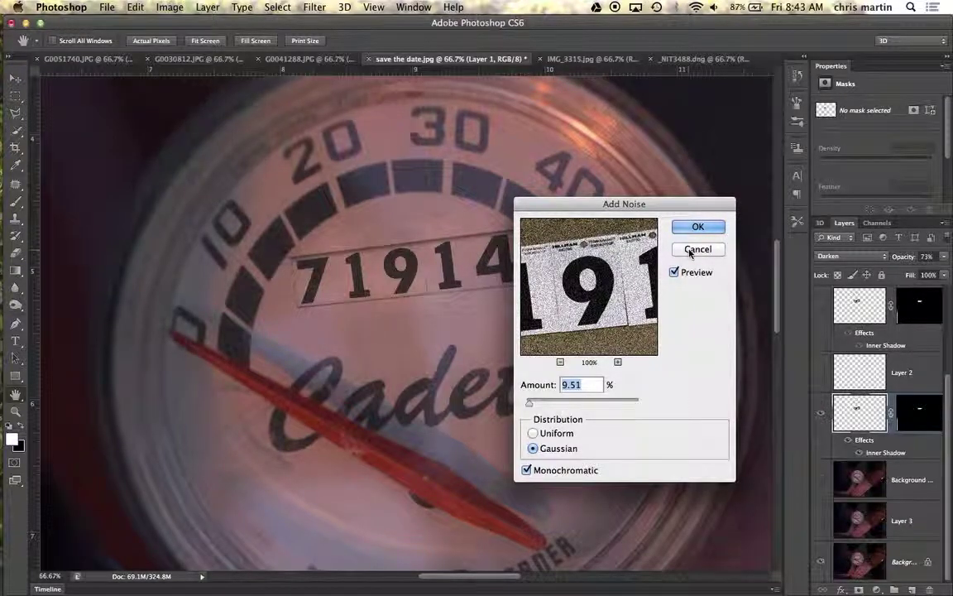
click(675, 272)
click(697, 249)
key(v)
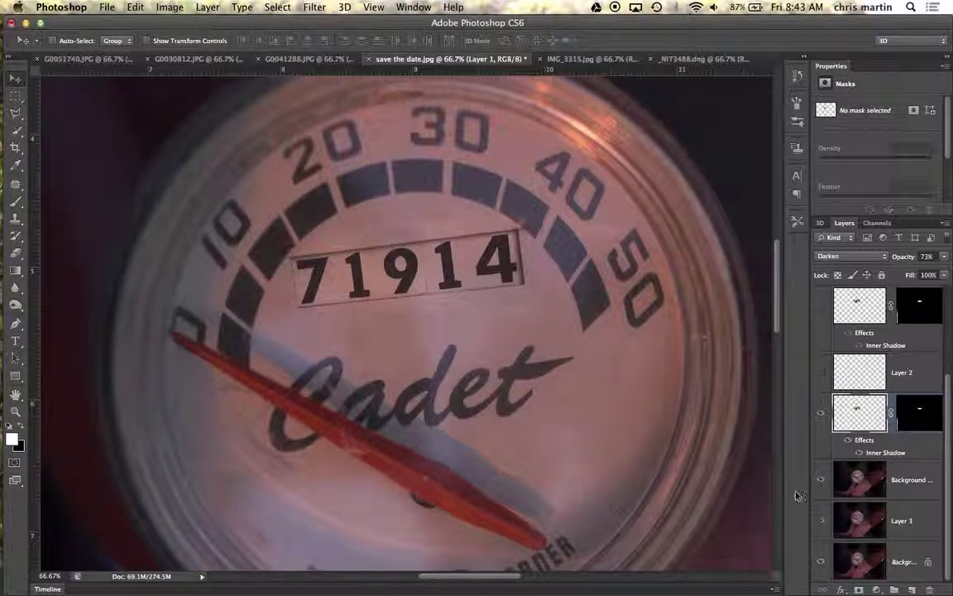
- Show Layer 3, the Levels adjustment and the warming Photo Filter adjustment
click(821, 521)
scroll(814, 371, up, 3)
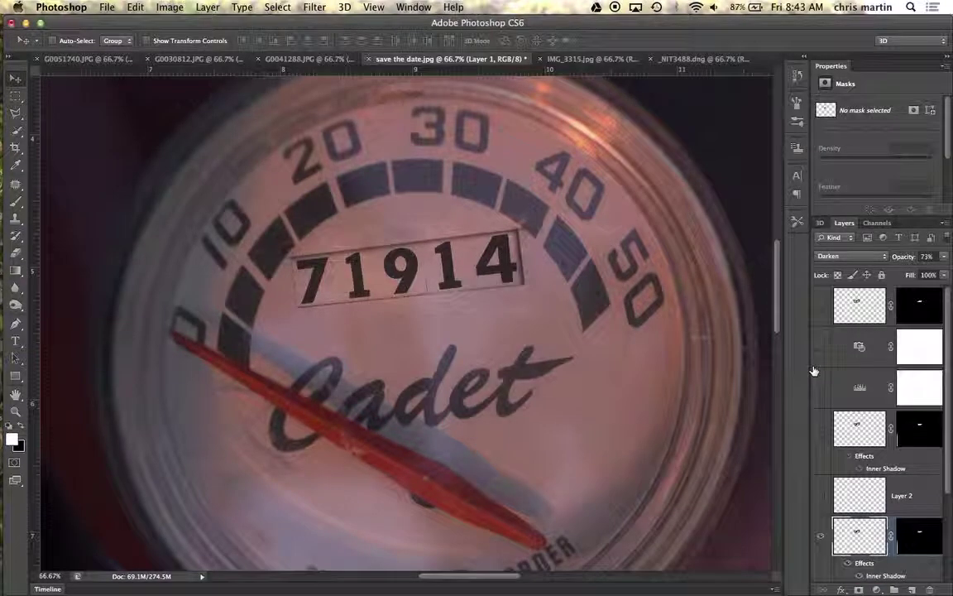
click(860, 391)
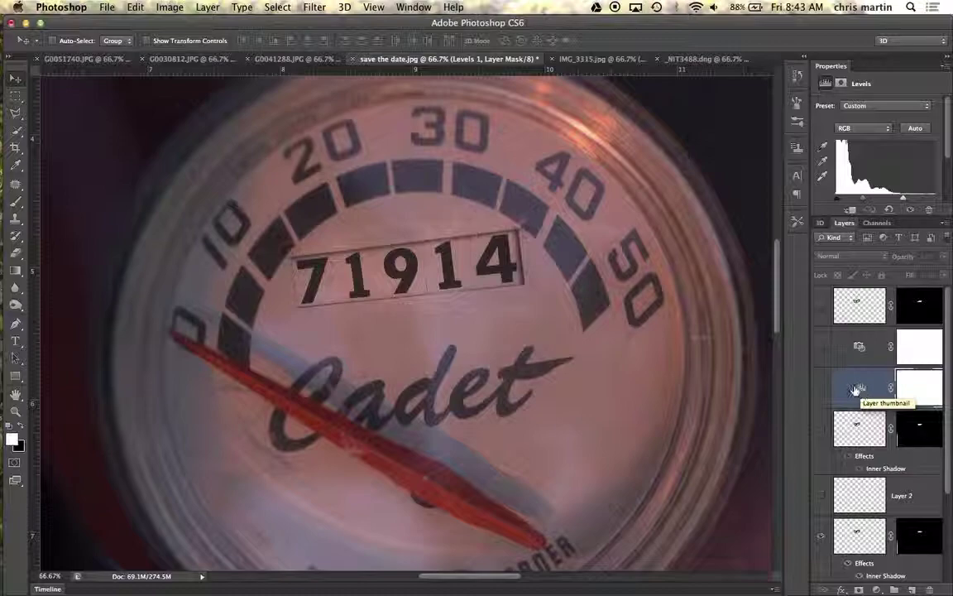
click(821, 389)
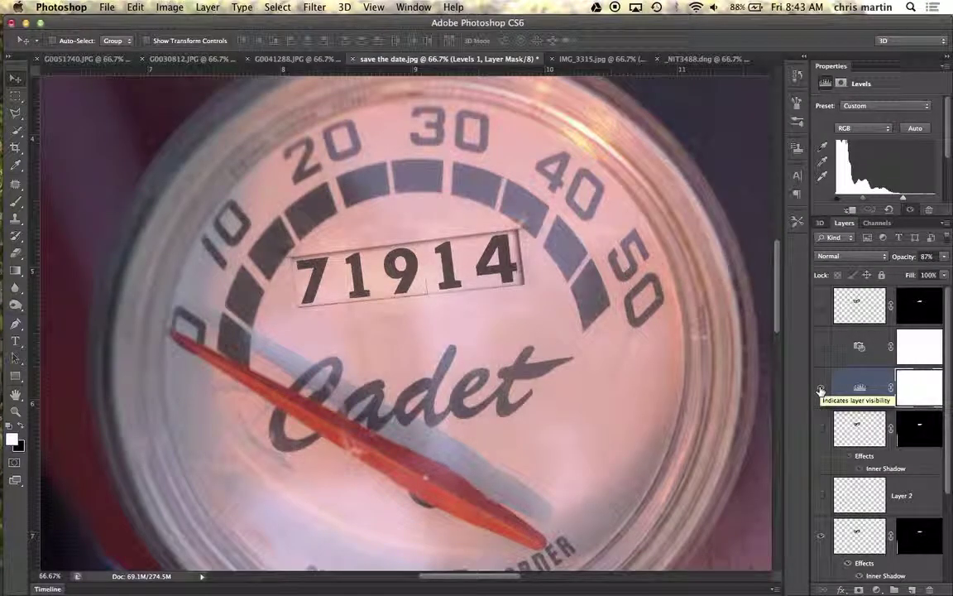
click(822, 389)
click(860, 388)
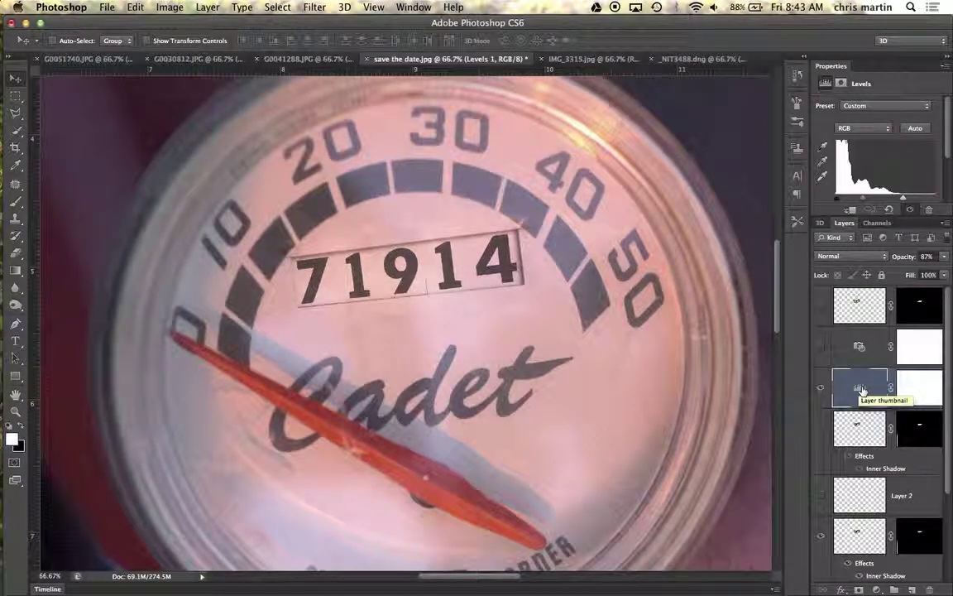
click(861, 351)
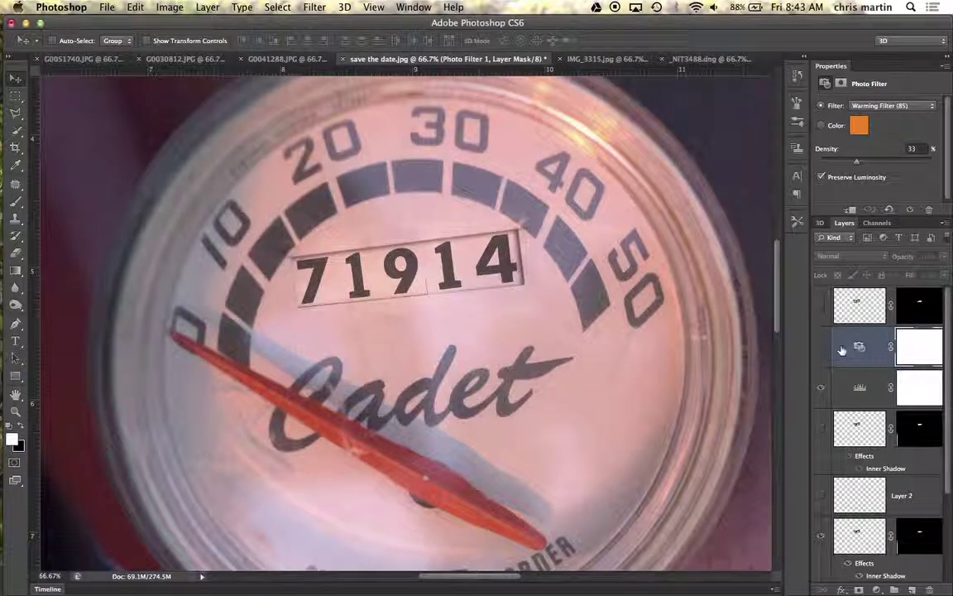
click(822, 349)
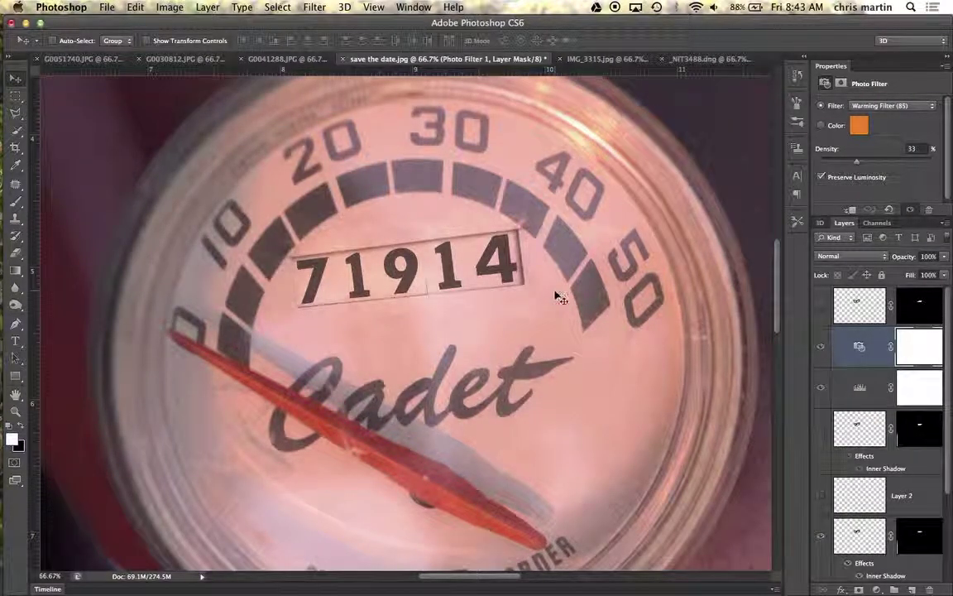
- Zoom out to the whole photo, then zoom back in on the Cadet gauge
key(z)
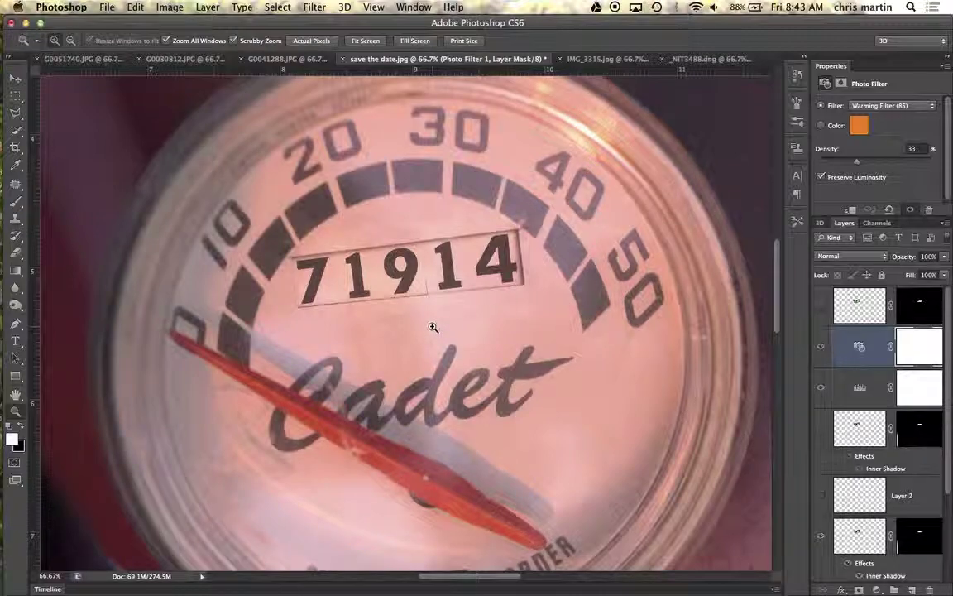
alt+click(432, 328)
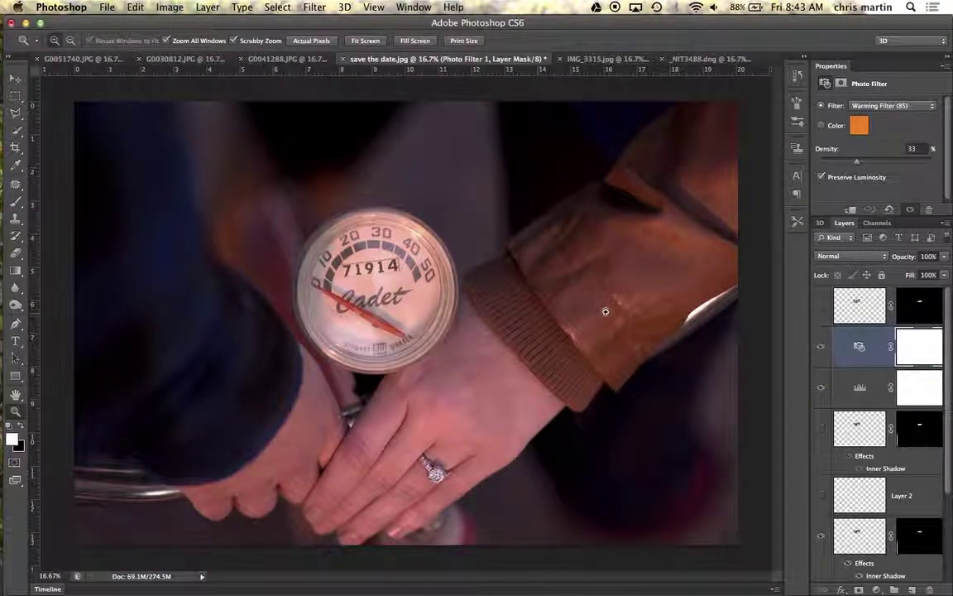
scroll(824, 394, down, 2)
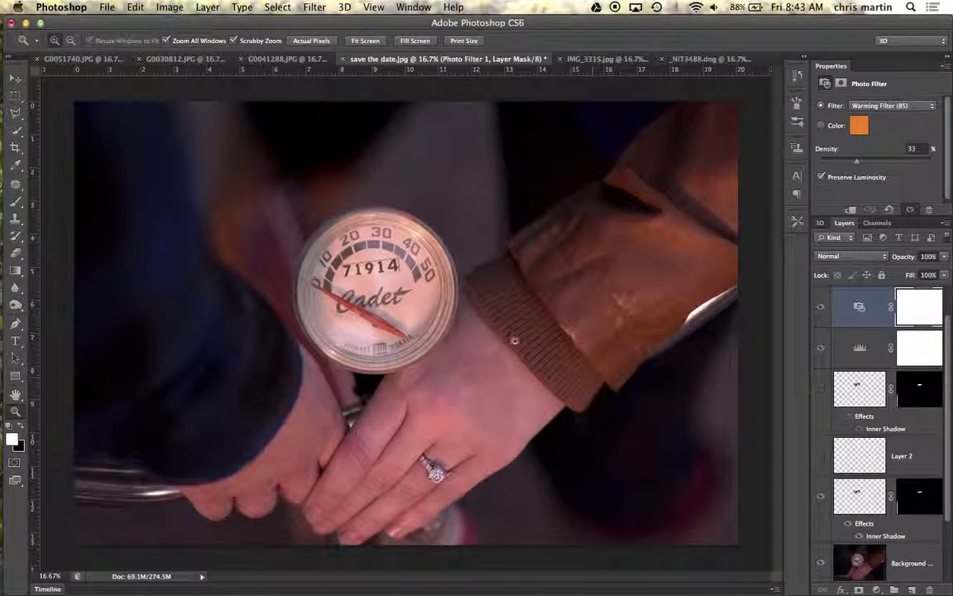
click(329, 247)
click(368, 281)
click(449, 340)
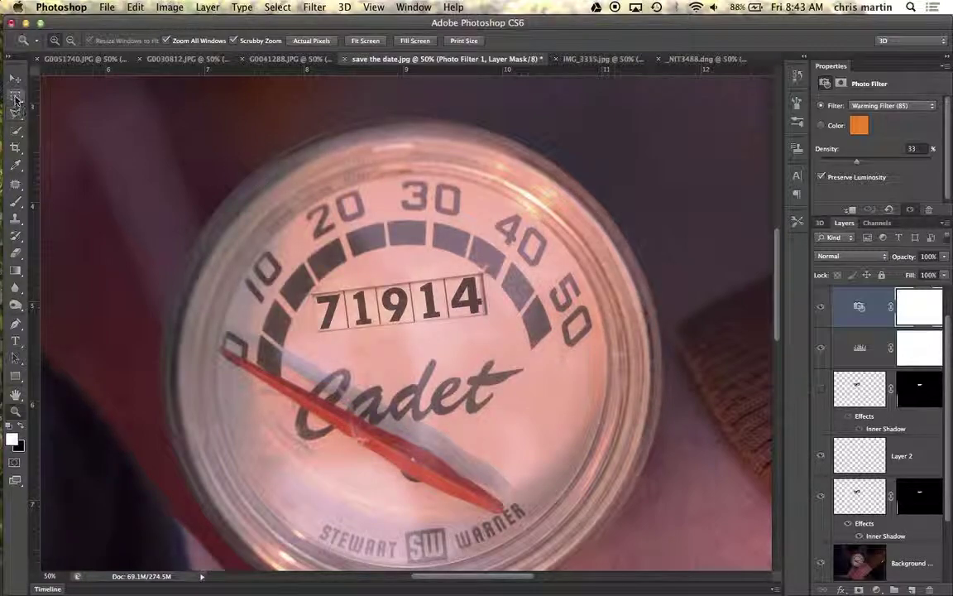
- Select a thin vertical strip below the digits and rotate it to match their tilt
click(15, 99)
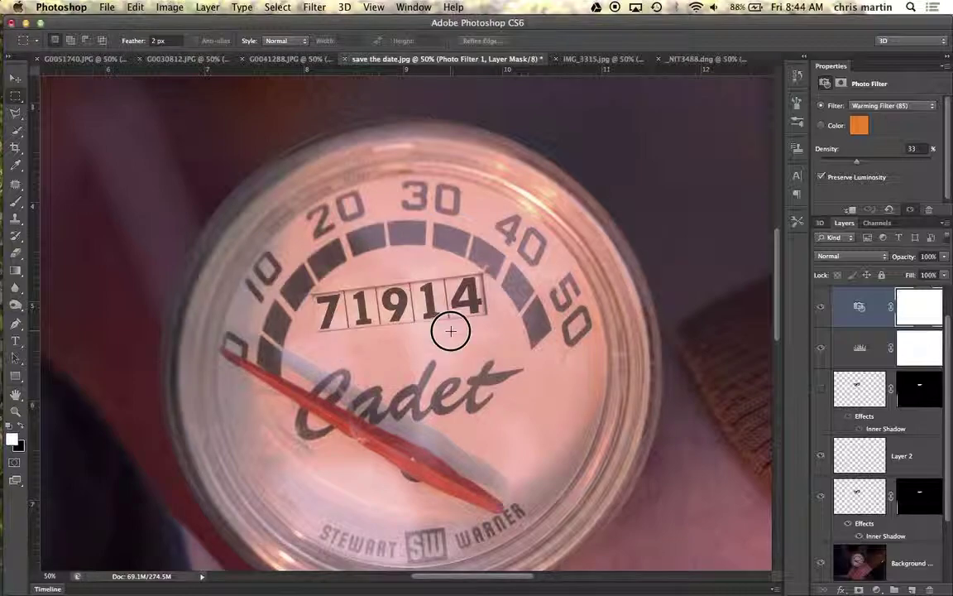
drag(451, 331, 451, 358)
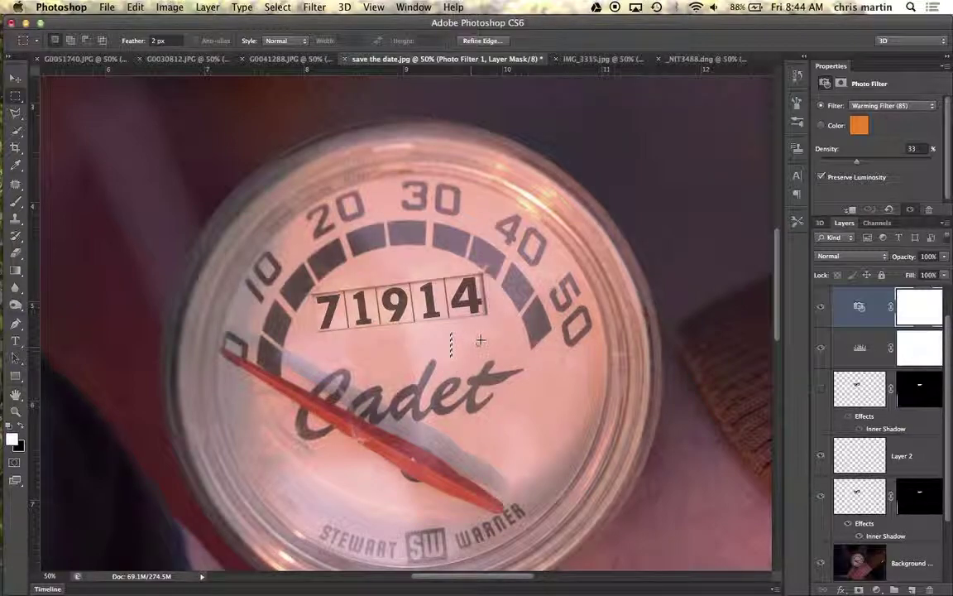
click(278, 7)
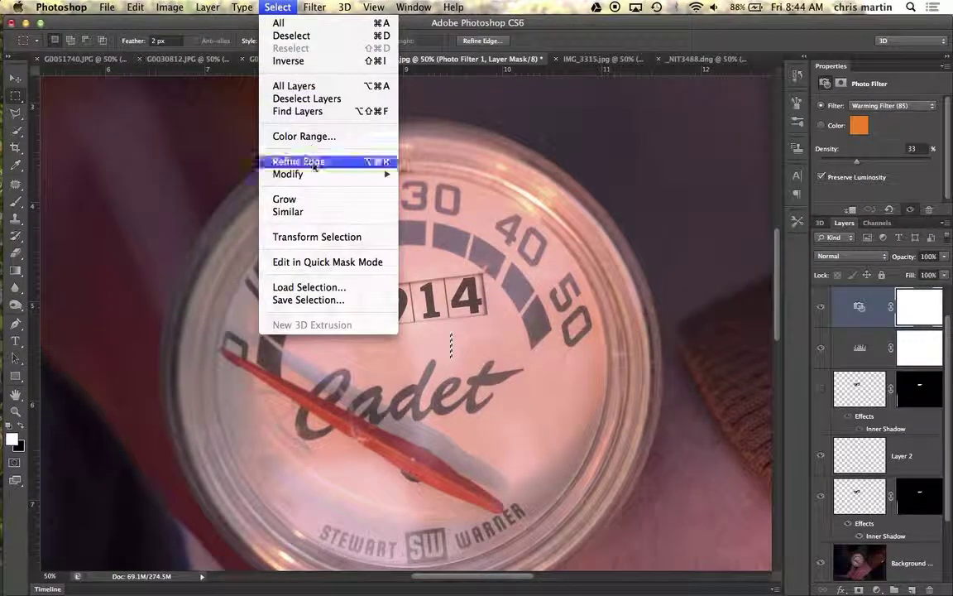
click(308, 237)
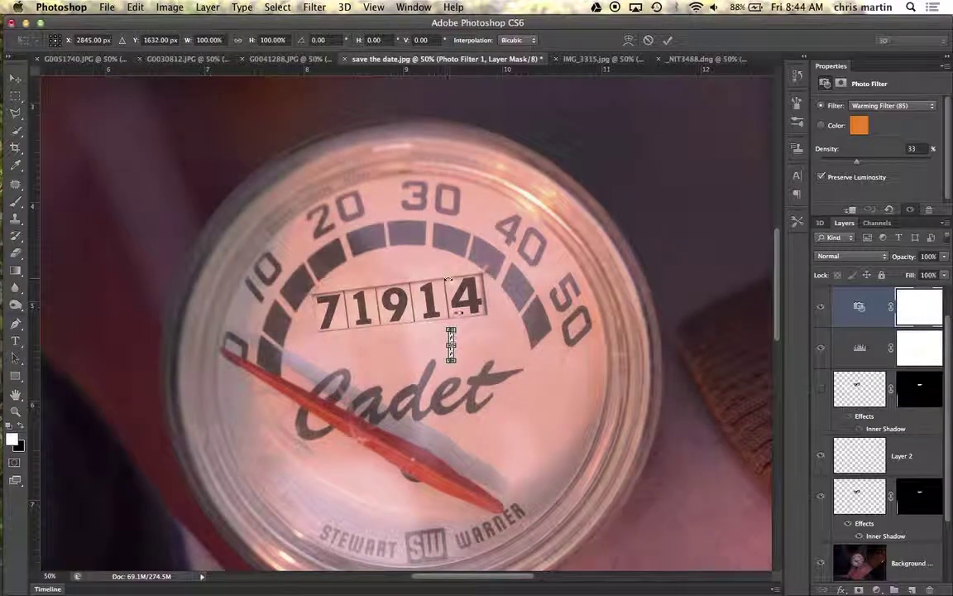
mouse_move(462, 315)
mouse_down()
mouse_move(464, 323)
mouse_move(444, 291)
mouse_move(453, 284)
mouse_move(448, 311)
mouse_up()
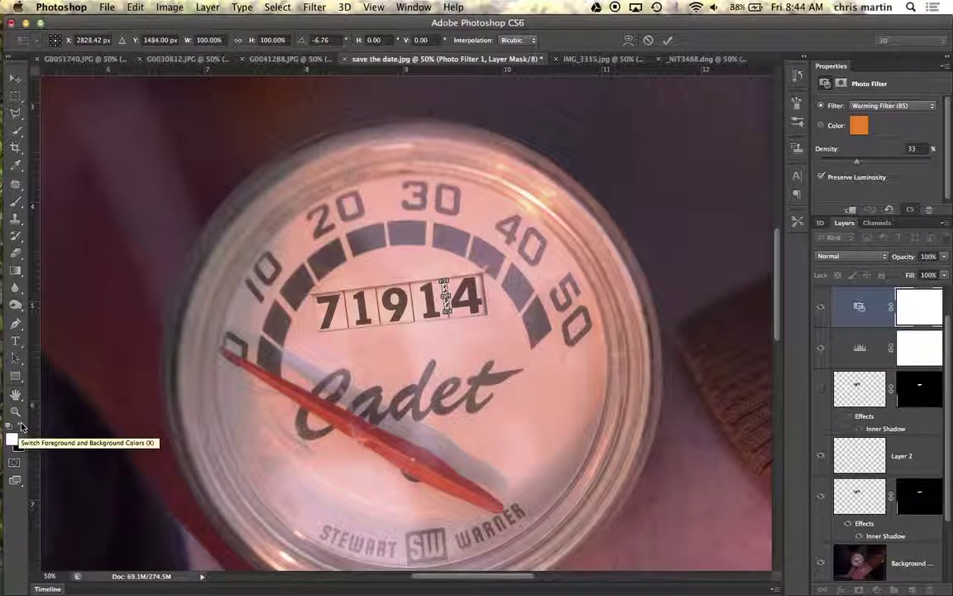
key(Return)
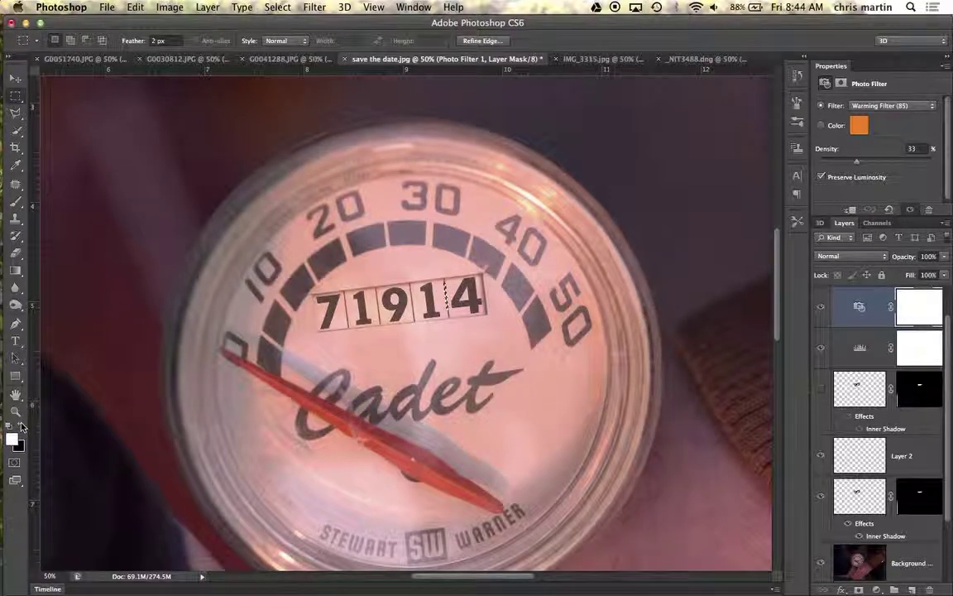
- Set black as the painting colour, choose the Brush tool, and target the Photo Filter layer
click(22, 427)
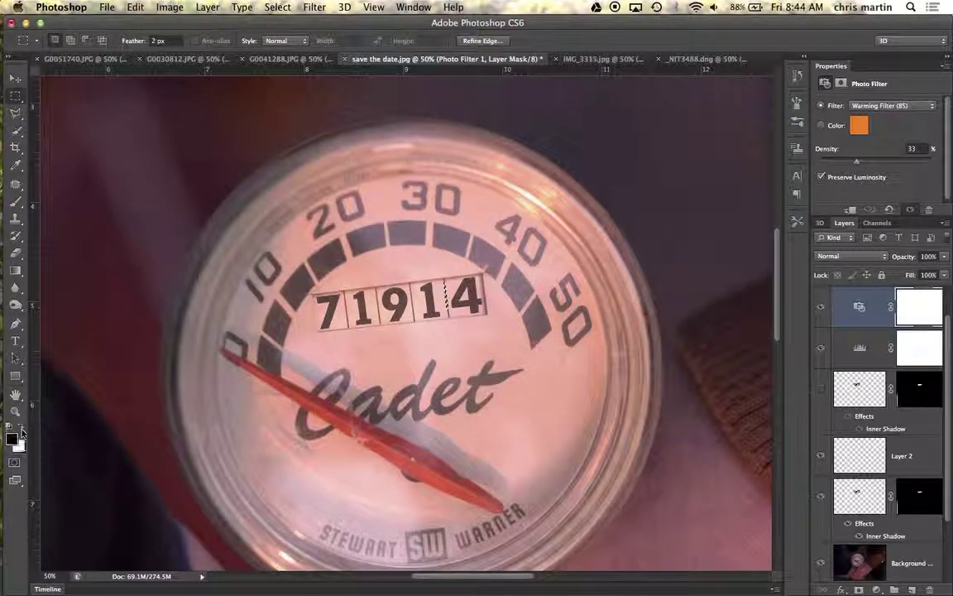
click(16, 204)
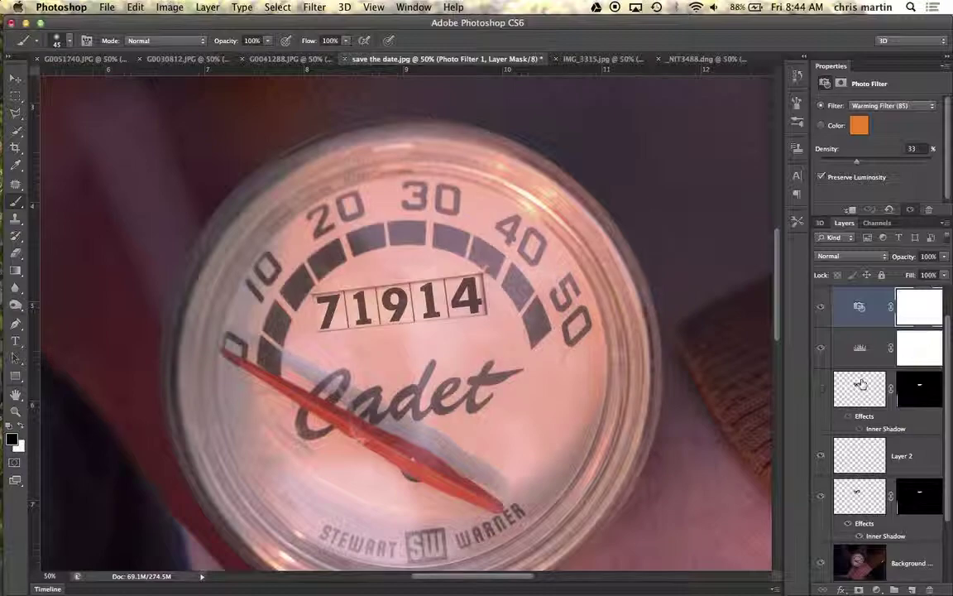
click(876, 317)
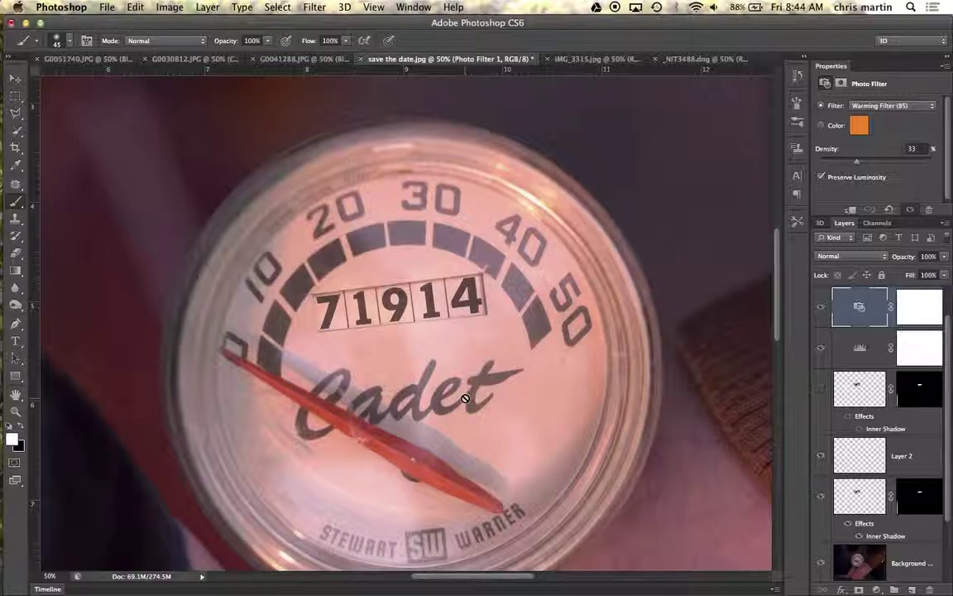
- Zoom out three times from the gauge to view the entire save-the-date photo
key(z)
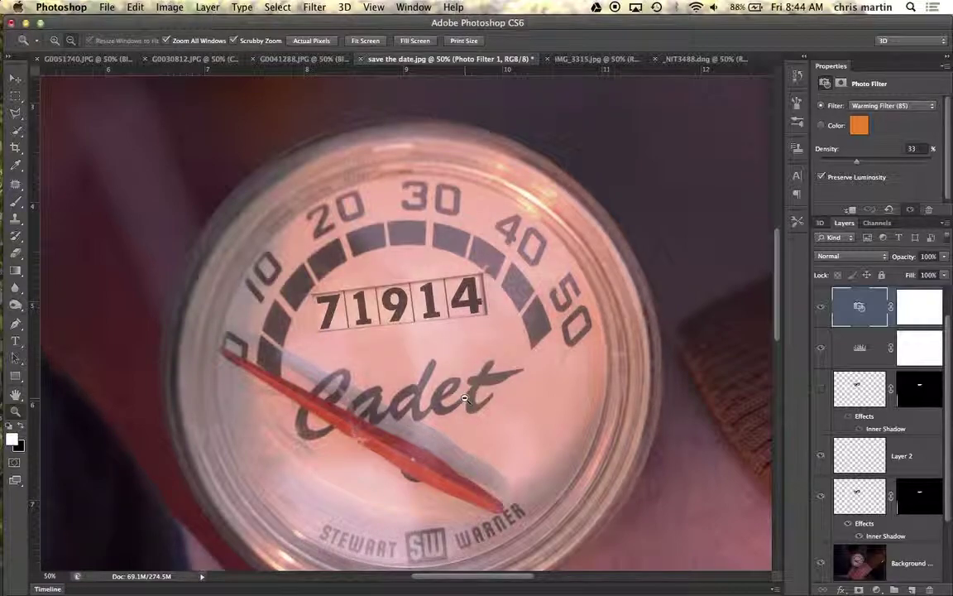
alt+click(465, 398)
alt+click(465, 398)
alt+click(465, 398)
alt+click(464, 398)
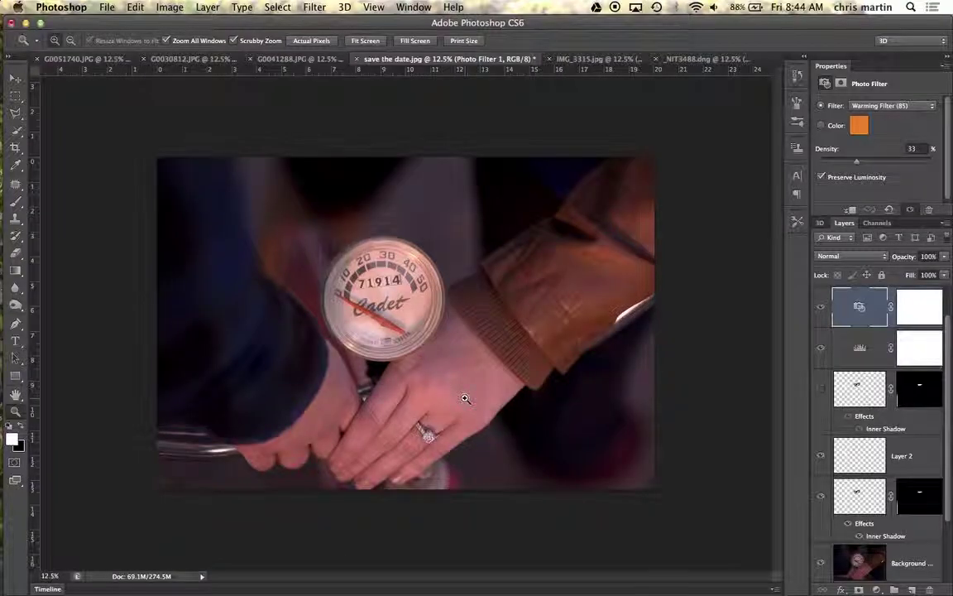